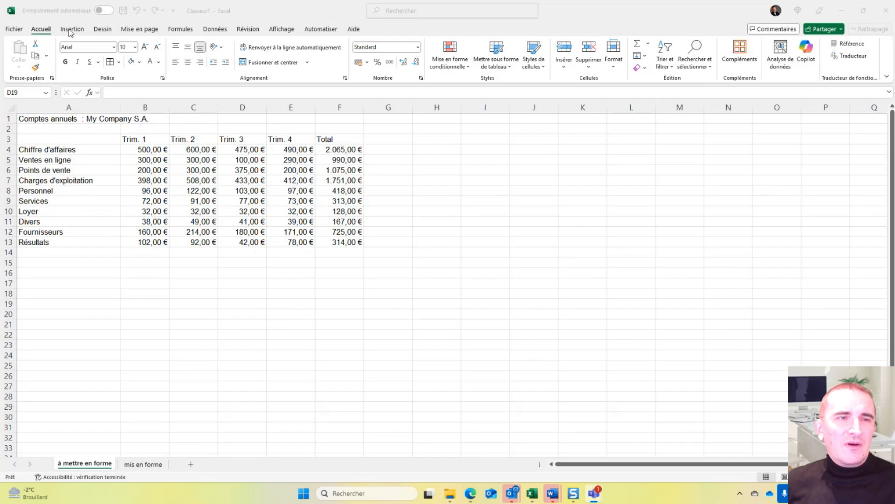
left_click(96, 32)
left_click(96, 30)
left_click(140, 29)
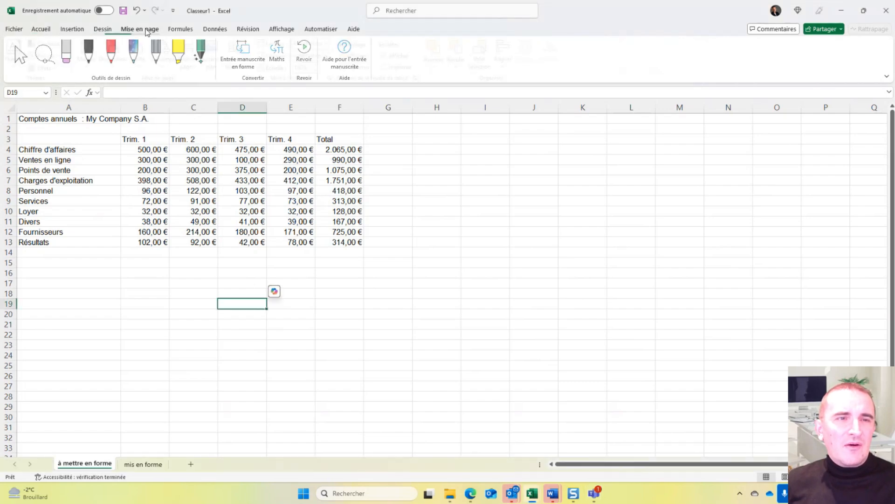
left_click(180, 29)
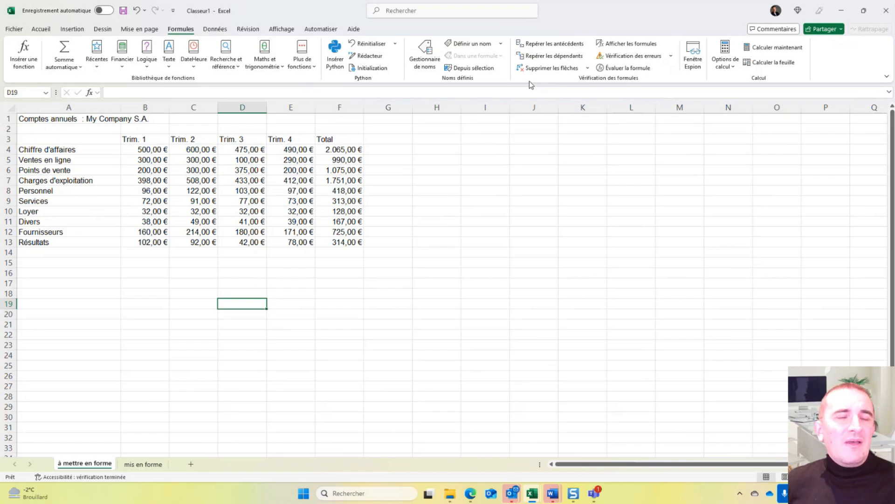
left_click(41, 30)
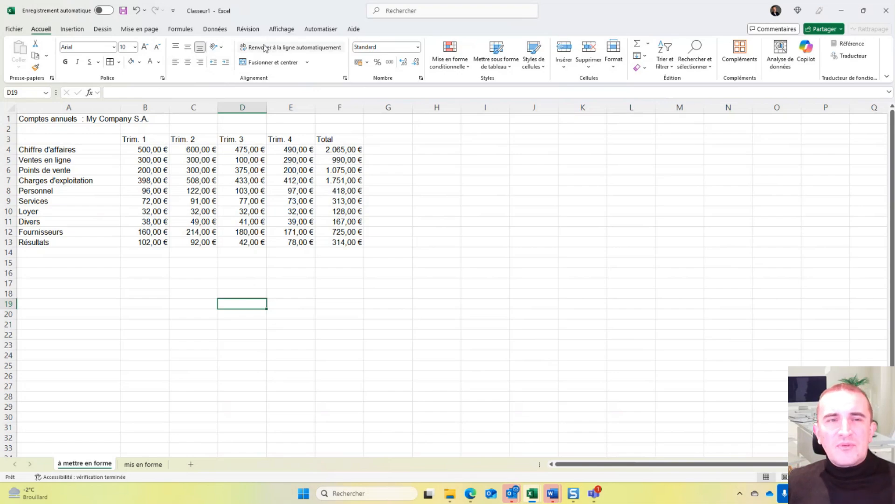
left_click(272, 32)
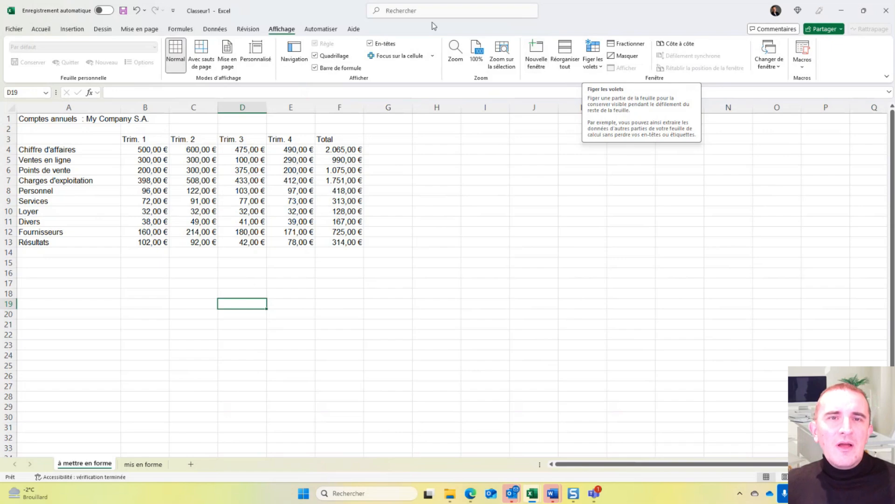
- Search the available commands for "fige" and clear the search
left_click(421, 11)
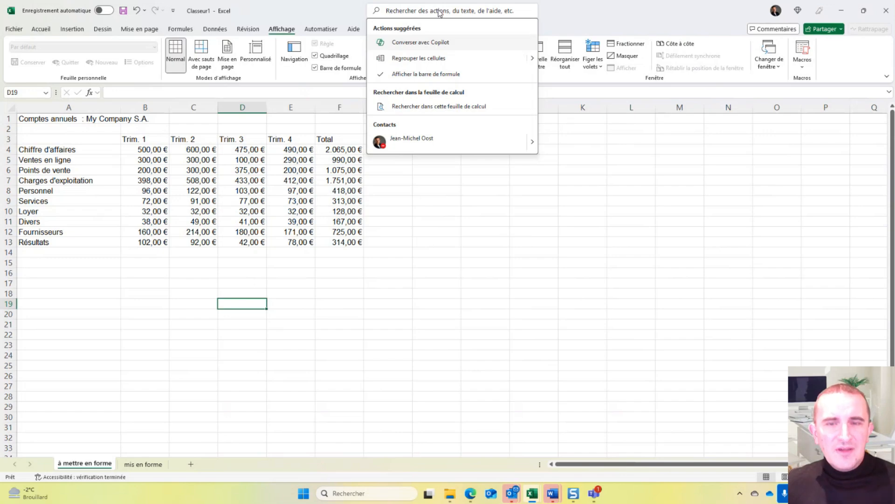
type("fige")
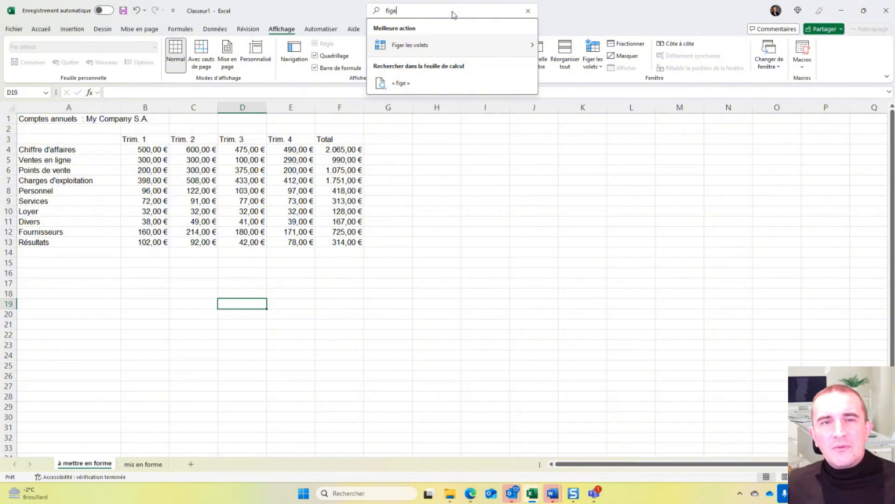
key("BackSpace")
key("BackSpace")
key("BackSpace")
key("BackSpace")
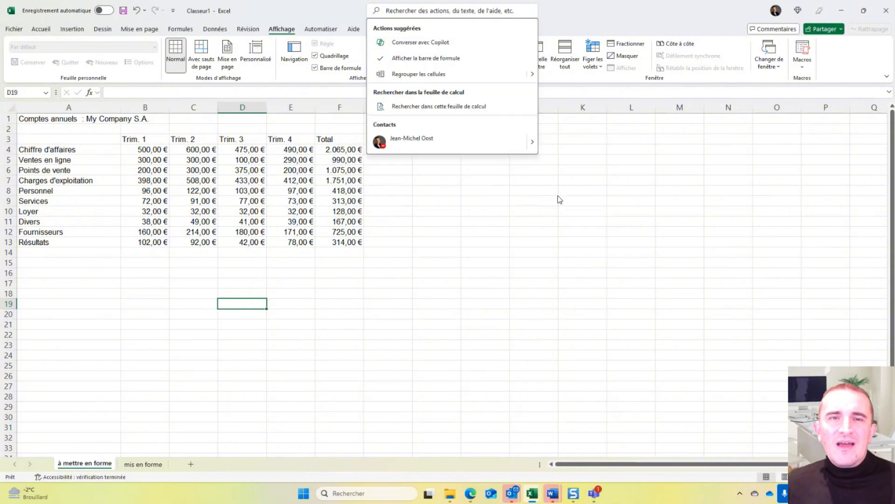
left_click(558, 196)
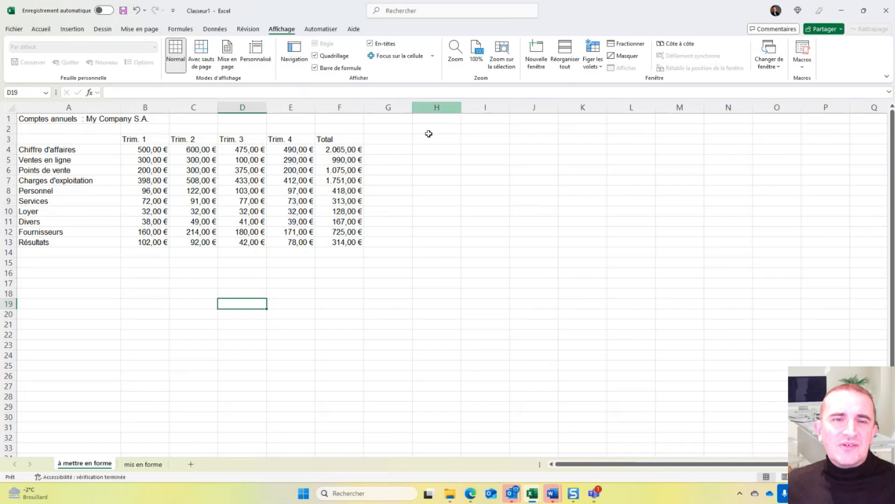
right_click(428, 200)
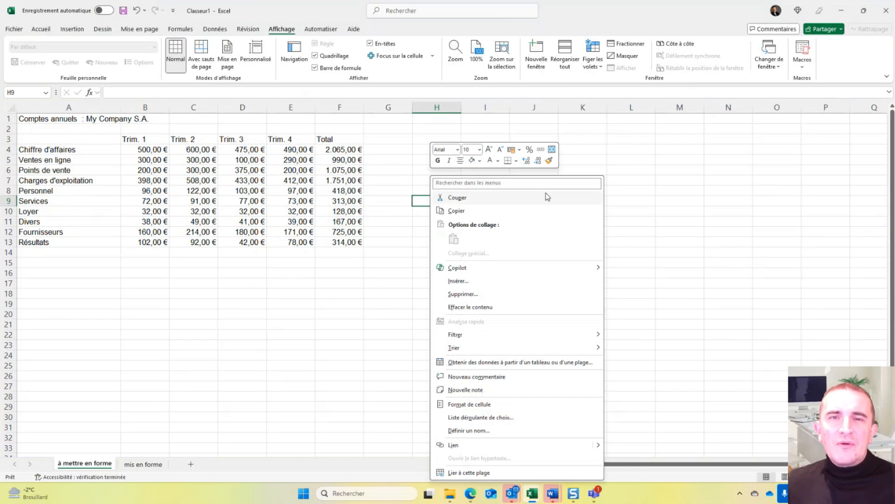
left_click(402, 190)
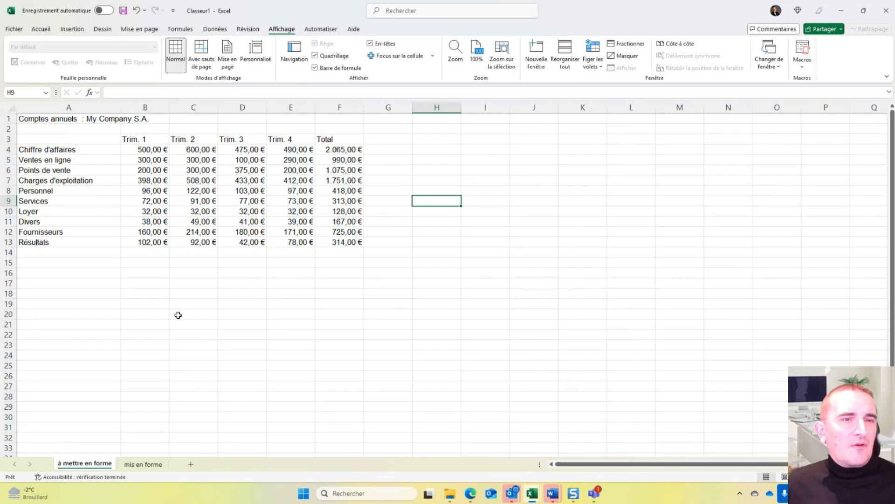
- Look at the formatted table on the "mis en forme" sheet and return to the "à mettre en forme" sheet
left_click(138, 465)
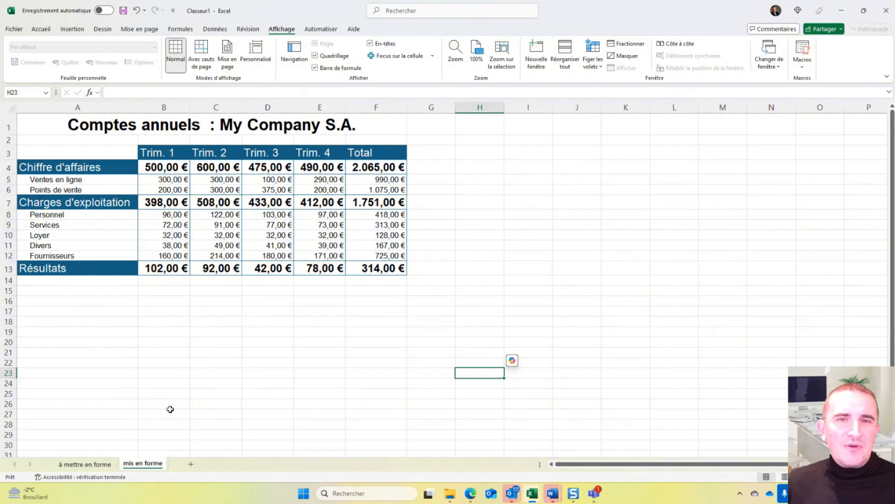
left_click(80, 465)
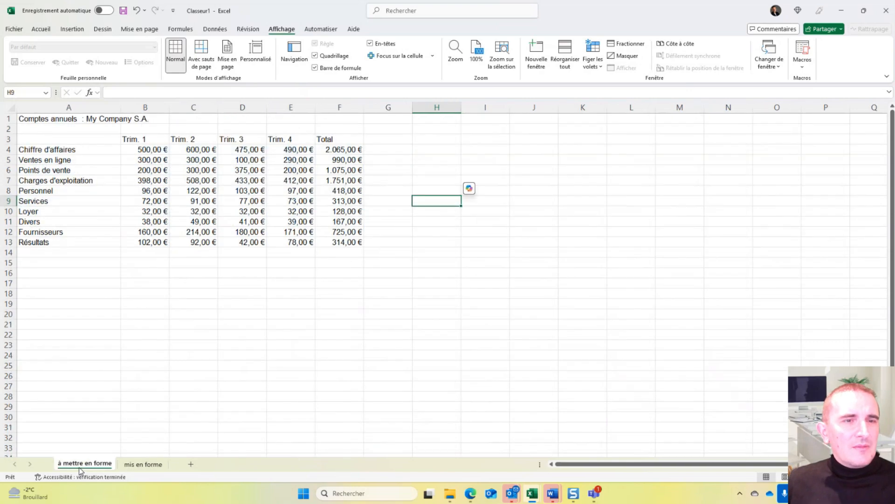
- View the full set of cell alignment settings and close them
left_click(41, 29)
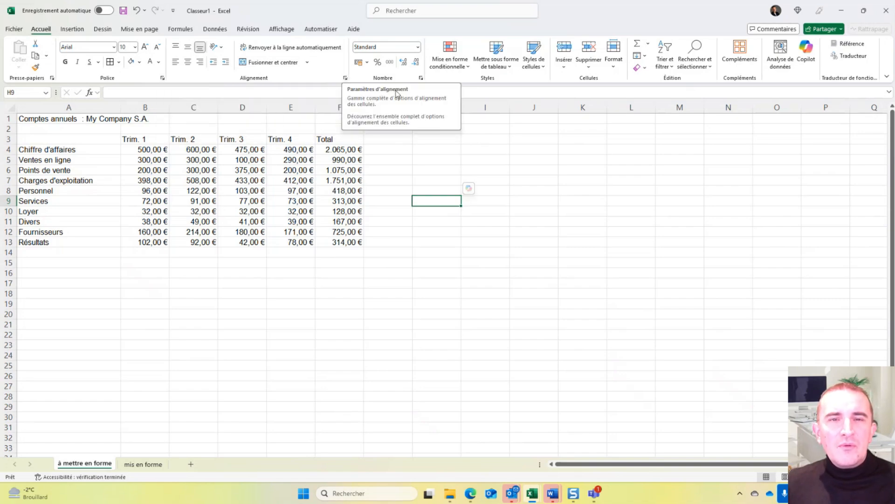
left_click(345, 78)
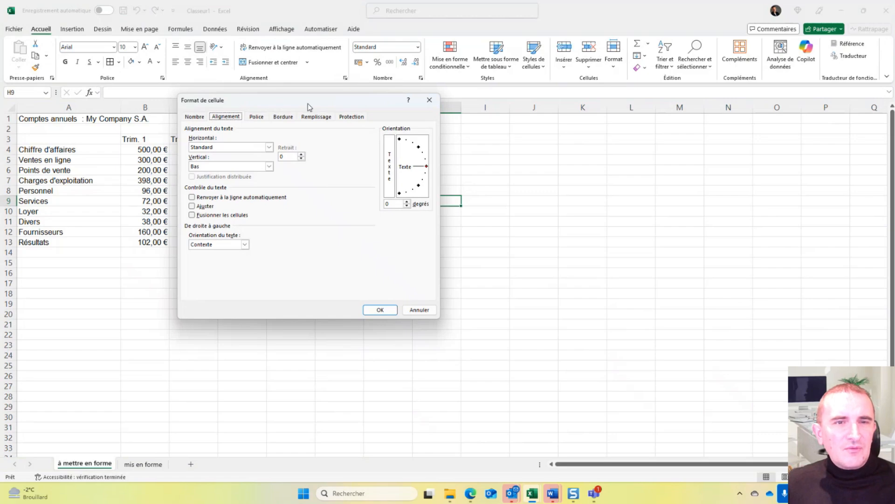
left_click_drag(308, 103, 540, 119)
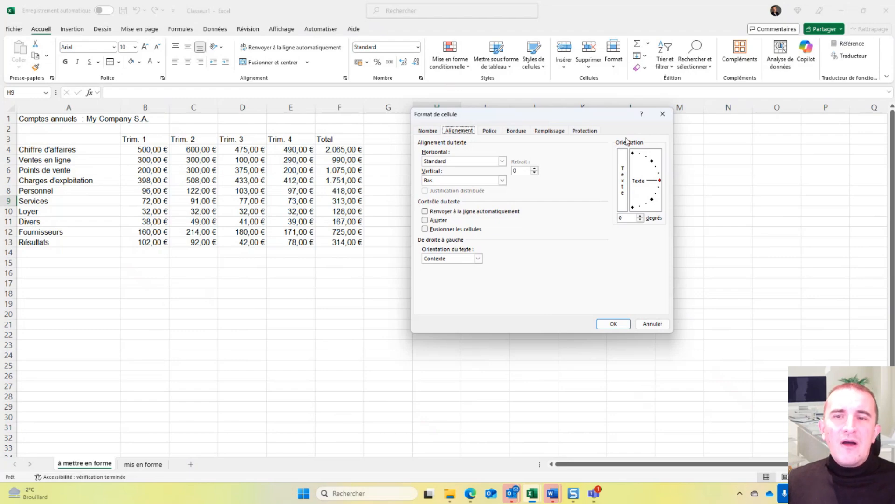
left_click(663, 115)
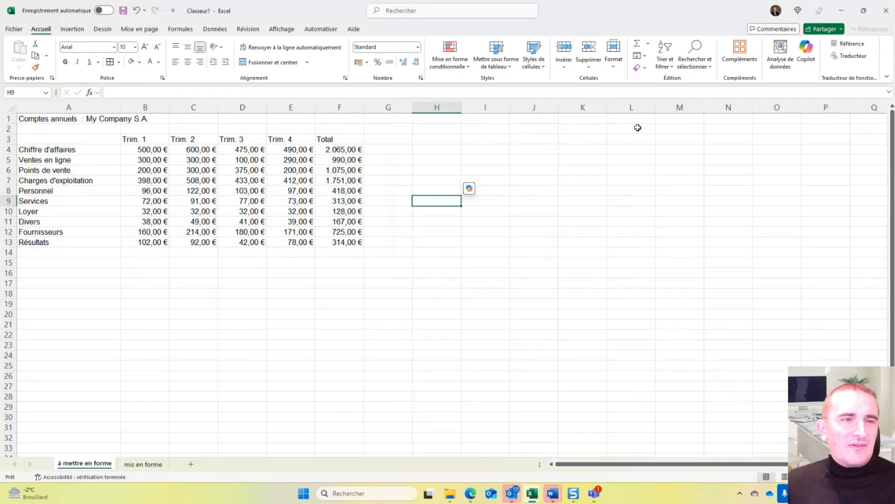
- Try to merge and center the title across A1:F1, and undo the merge
left_click(62, 118)
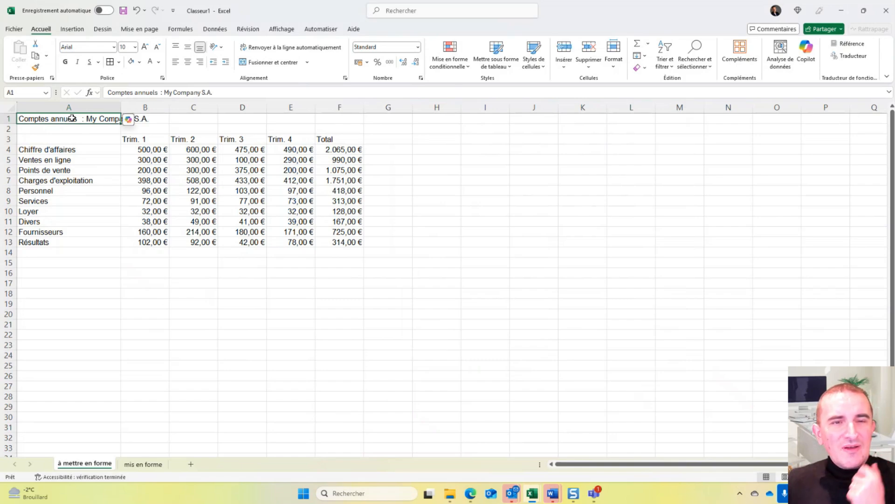
left_click_drag(105, 117, 324, 117)
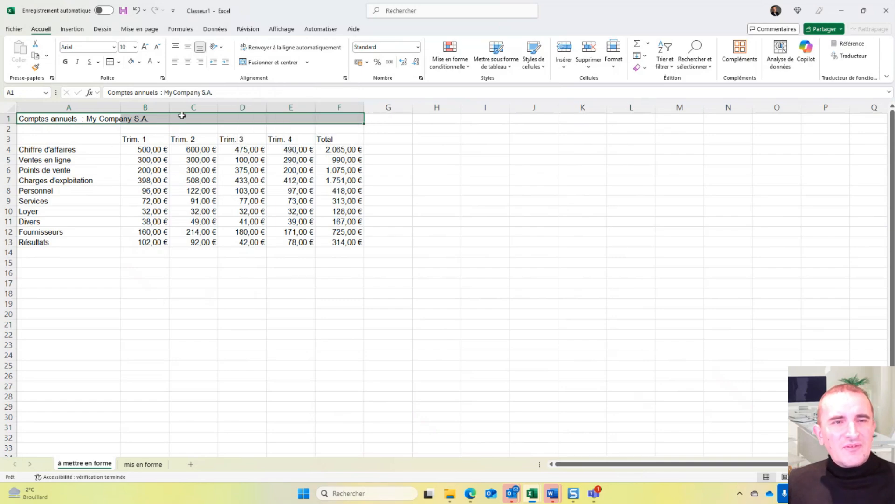
left_click(272, 62)
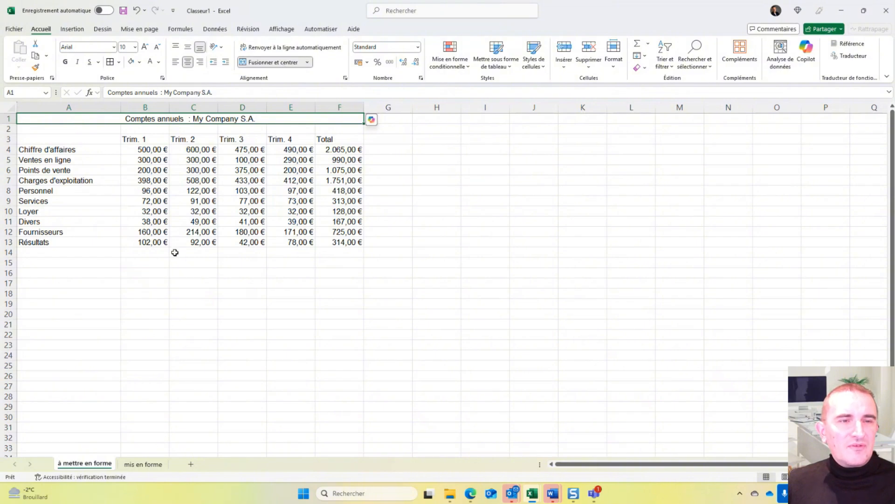
left_click_drag(149, 121, 160, 180)
left_click_drag(164, 251, 183, 237)
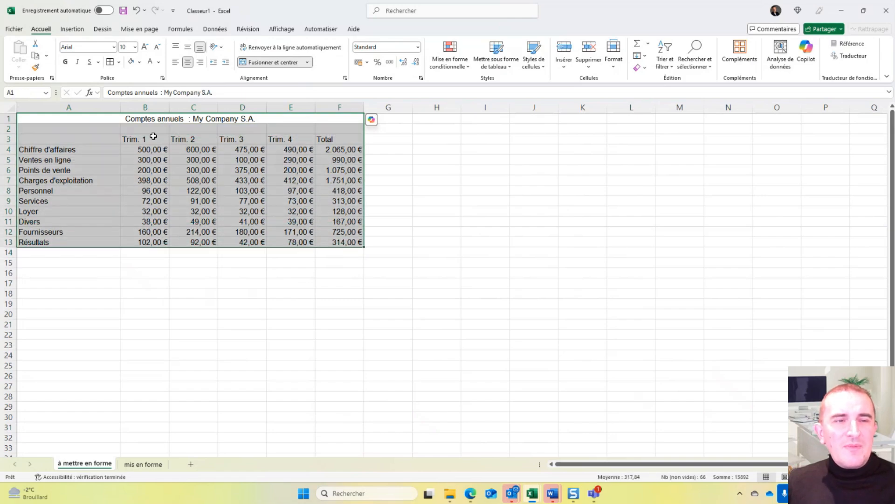
left_click(202, 122)
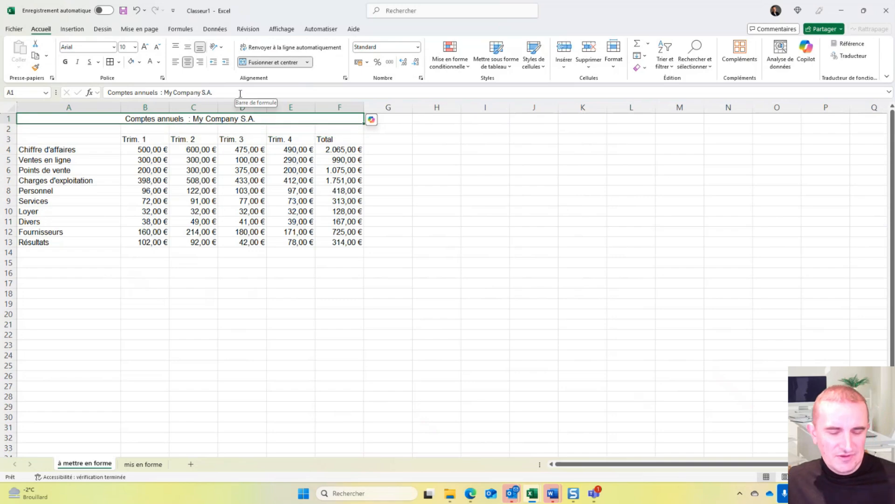
key("ctrl+z")
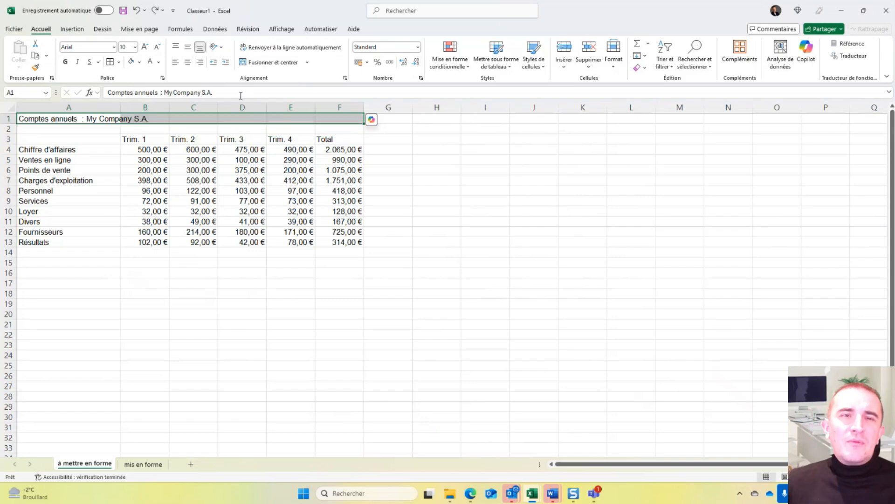
- Center the title across A1:F1 without merging, using the horizontal alignment "Centré sur plusieurs colonnes"
left_click(345, 78)
left_click_drag(460, 117, 421, 70)
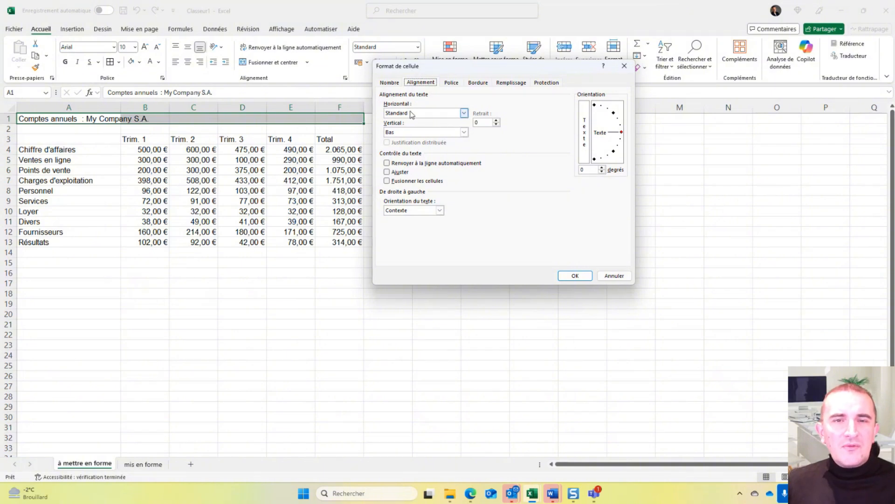
left_click(464, 114)
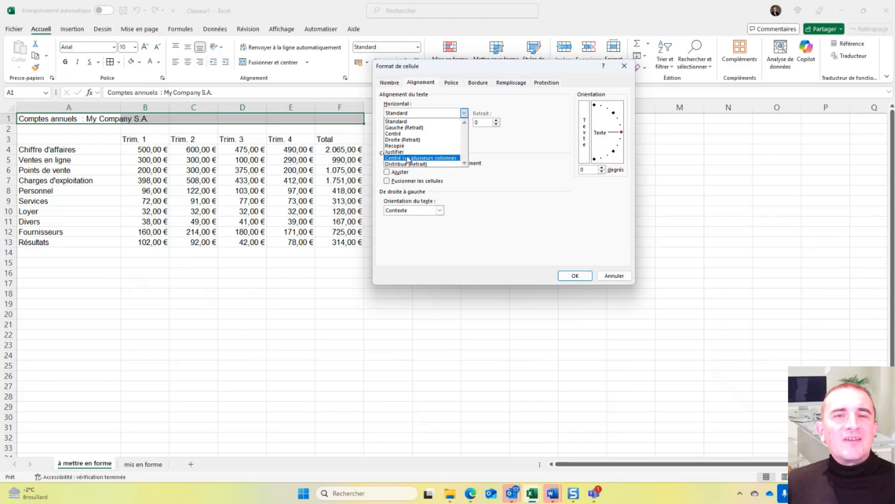
left_click(436, 159)
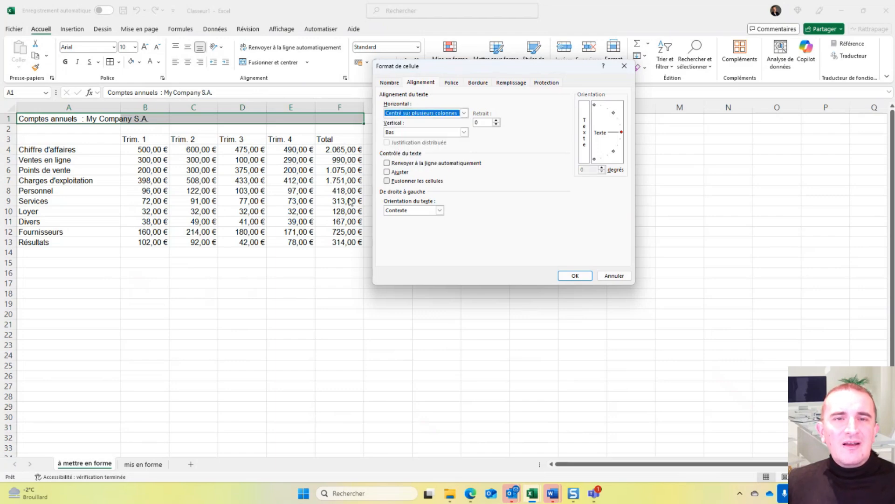
left_click(577, 276)
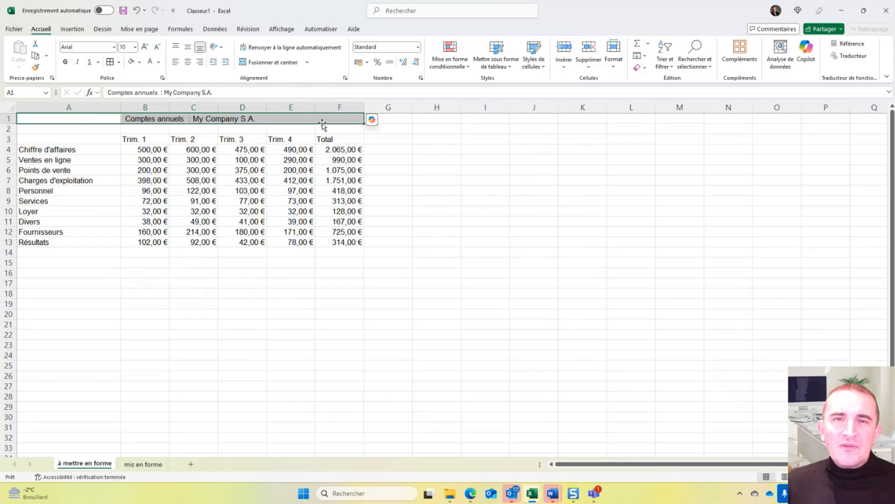
- Check whether the cells of row 1 beneath the centered title can be selected individually
left_click(288, 120)
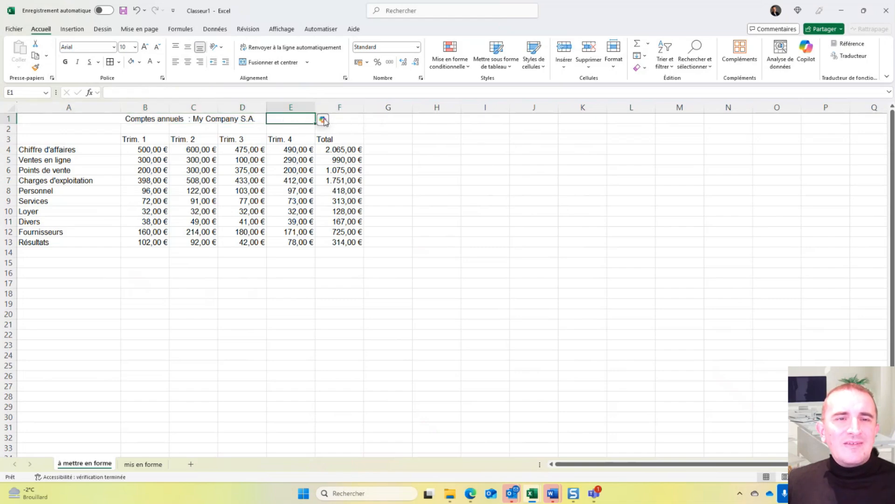
left_click(351, 120)
left_click(254, 118)
left_click(196, 118)
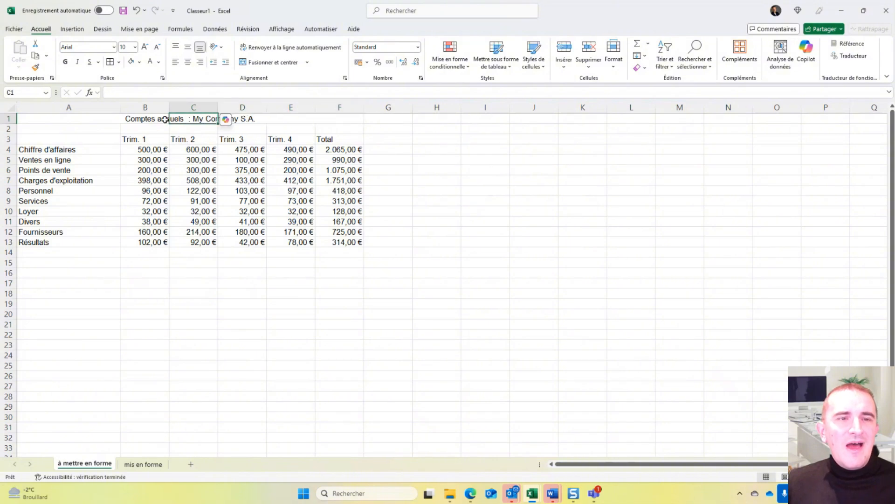
left_click(140, 119)
left_click(92, 119)
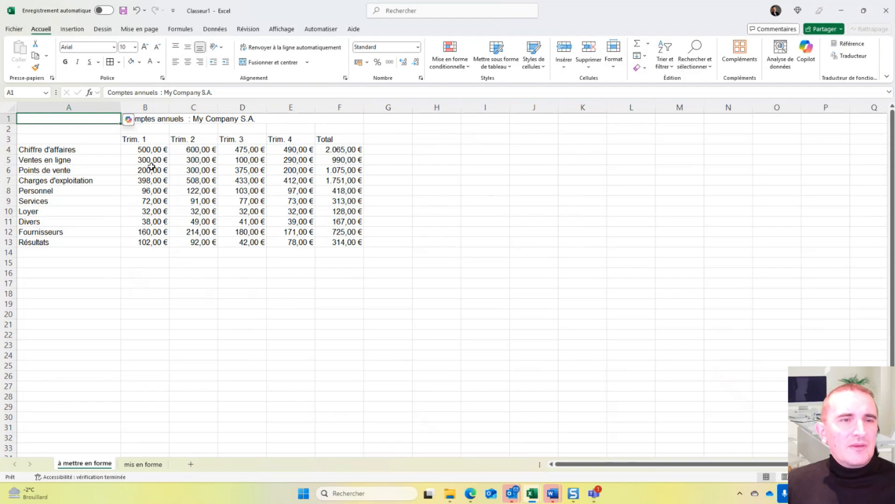
- Set the column headers in B3:F3 to font size 14 and bold
left_click_drag(140, 138, 338, 140)
left_click(135, 46)
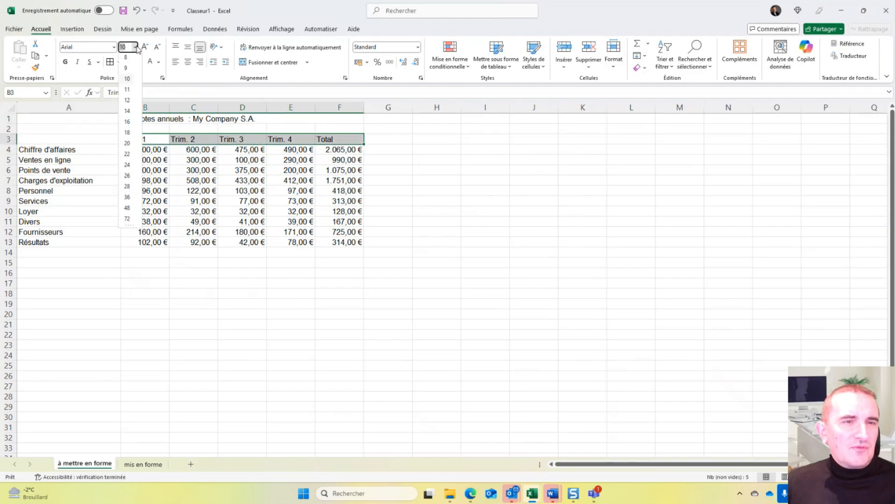
left_click(127, 111)
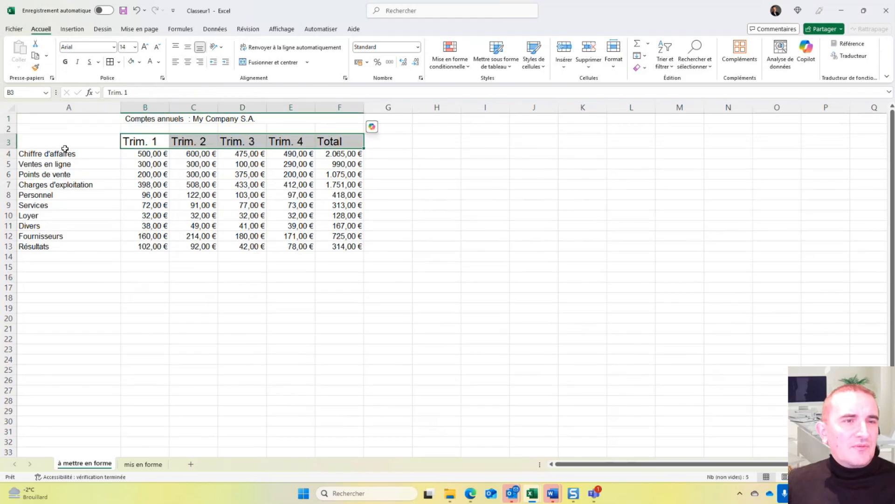
left_click(65, 61)
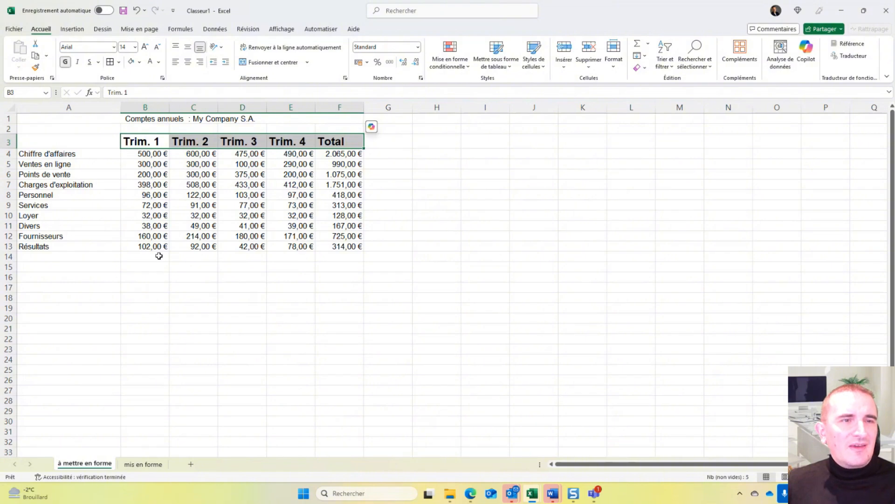
- Give the column headers in B3:F3 a dark blue fill and a white font color
left_click(140, 66)
left_click(188, 164)
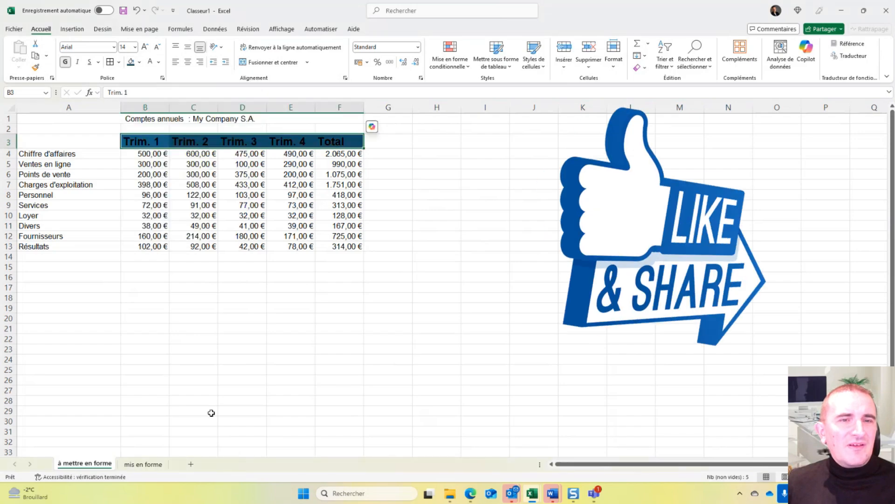
left_click(158, 63)
left_click(152, 124)
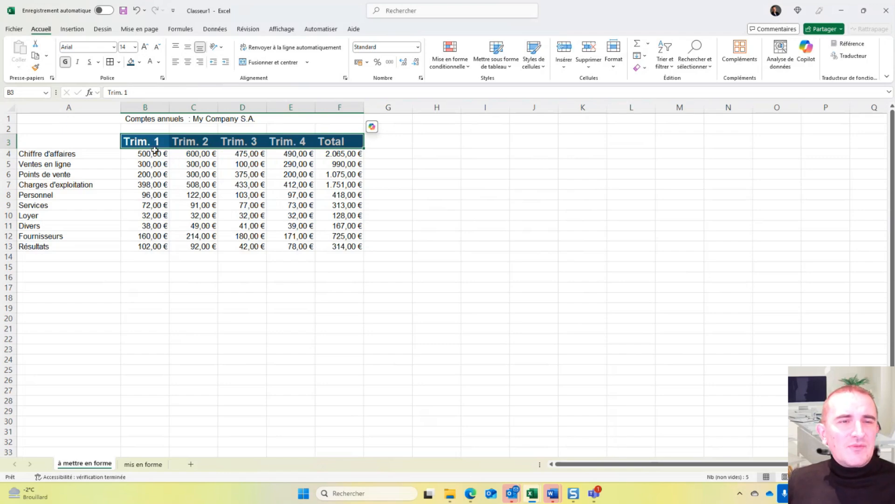
- Copy the header format of B3 onto the row labels A4, A7 and A13, copying the format anew for each cell
left_click(62, 155)
left_click(65, 186)
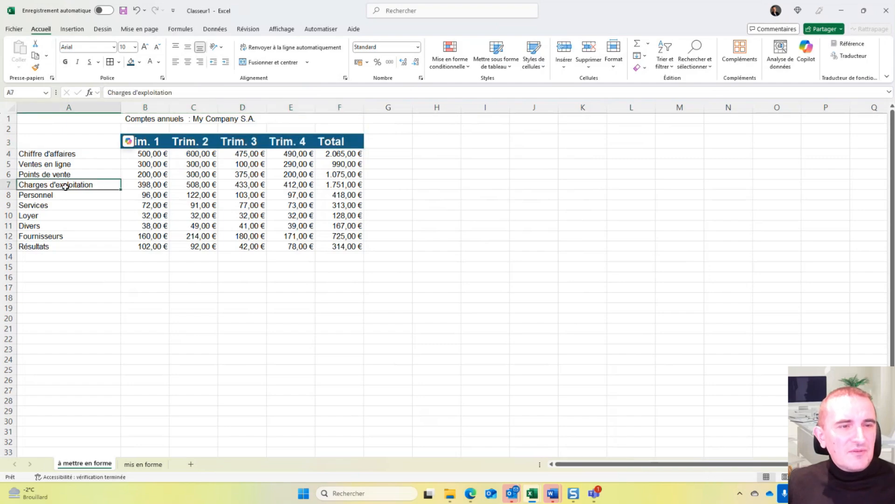
left_click(66, 245)
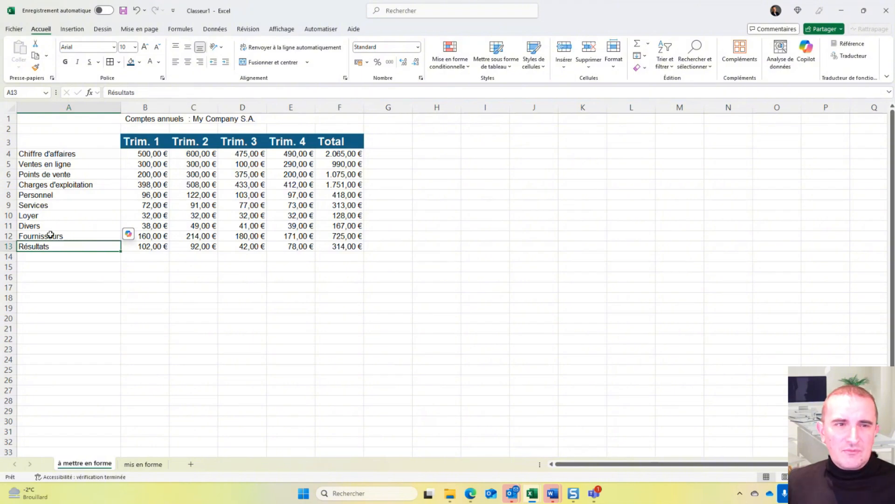
left_click(132, 138)
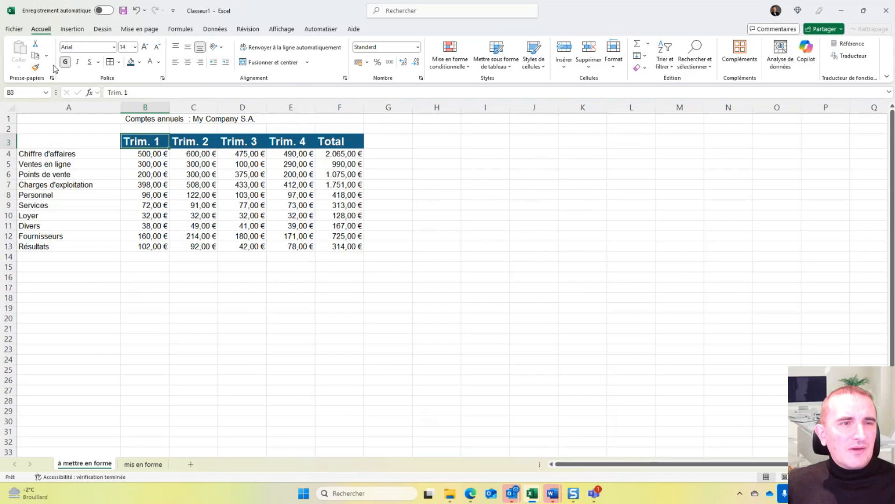
left_click(36, 68)
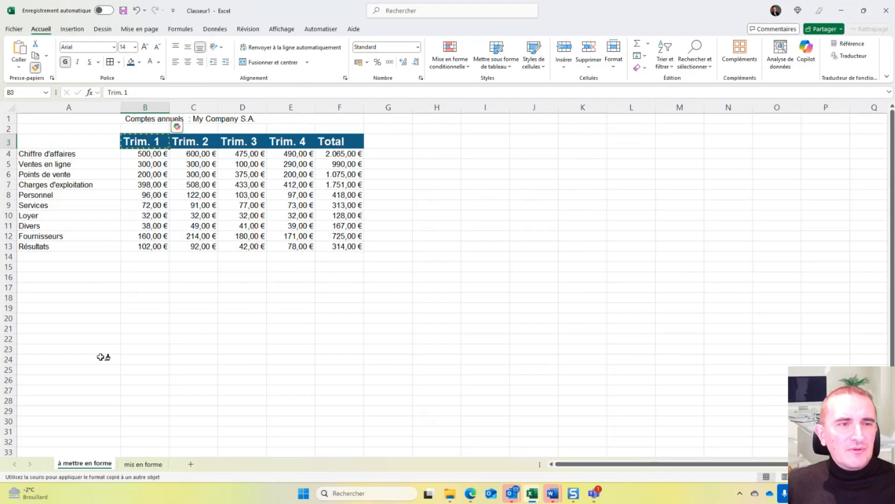
left_click(49, 155)
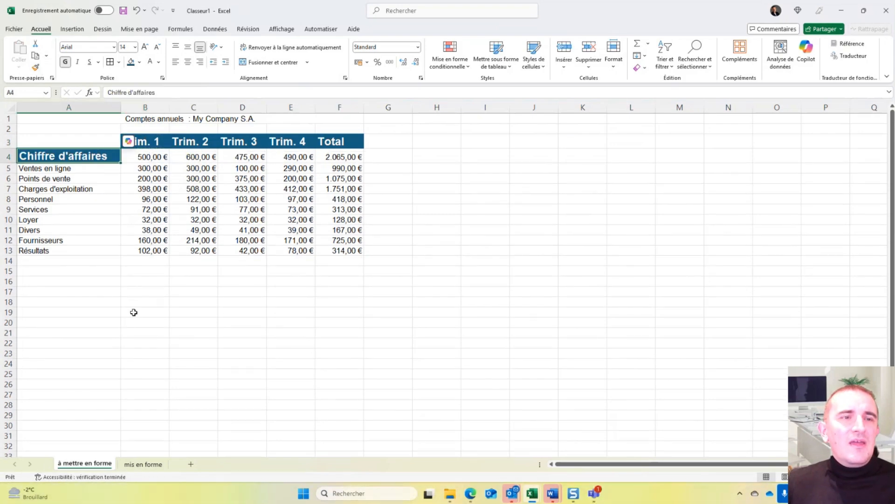
left_click(36, 67)
left_click(85, 188)
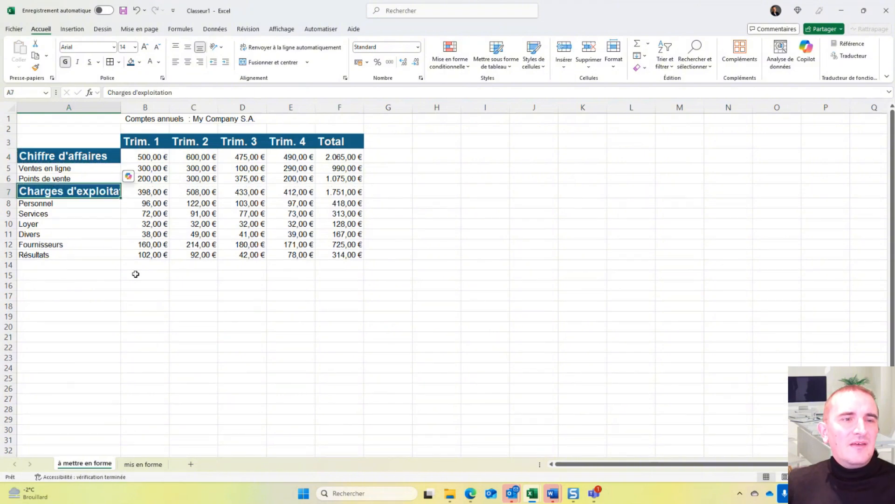
left_click(36, 67)
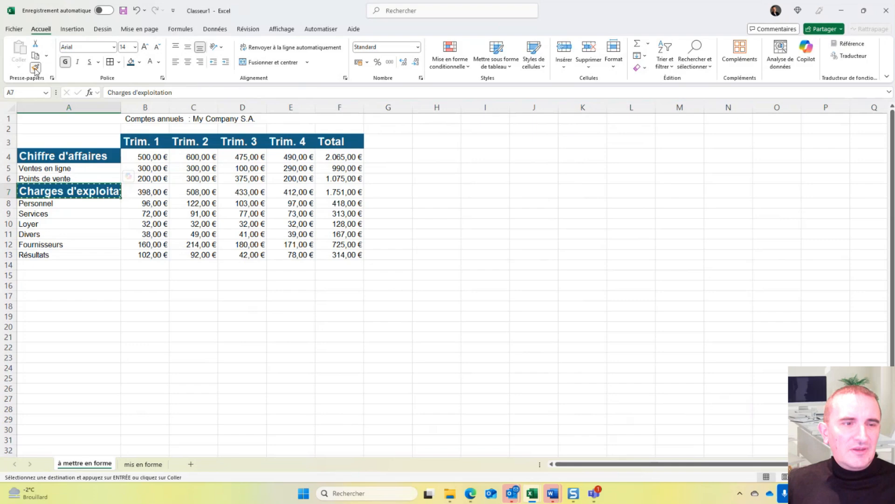
left_click(59, 258)
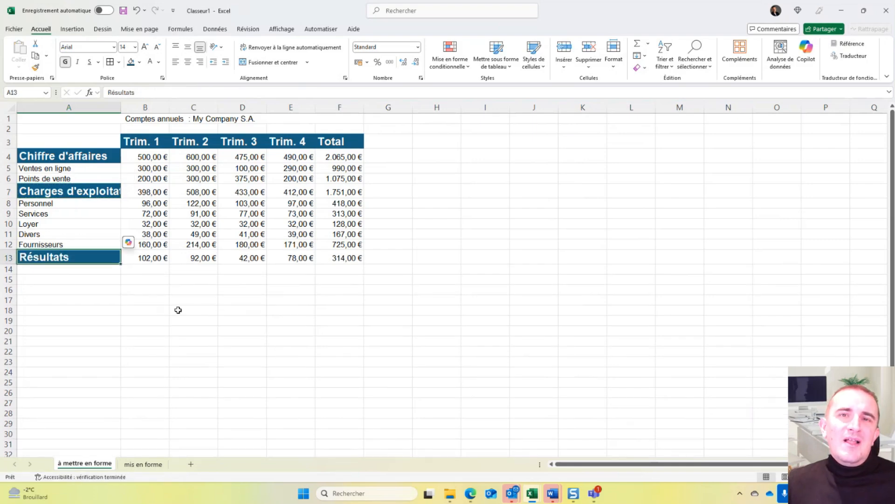
- Undo the three format copies on the row labels A4, A7 and A13
key("ctrl+z")
key("ctrl+z")
key("ctrl+z")
key("ctrl+z")
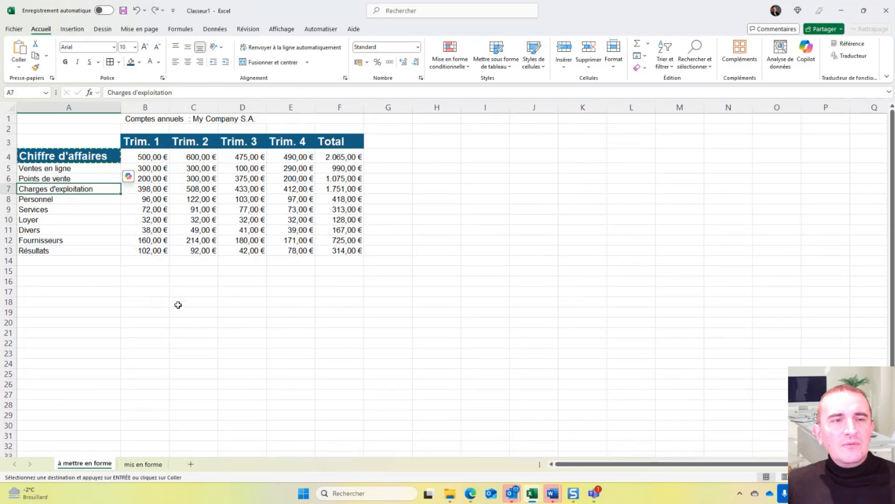
key("Escape")
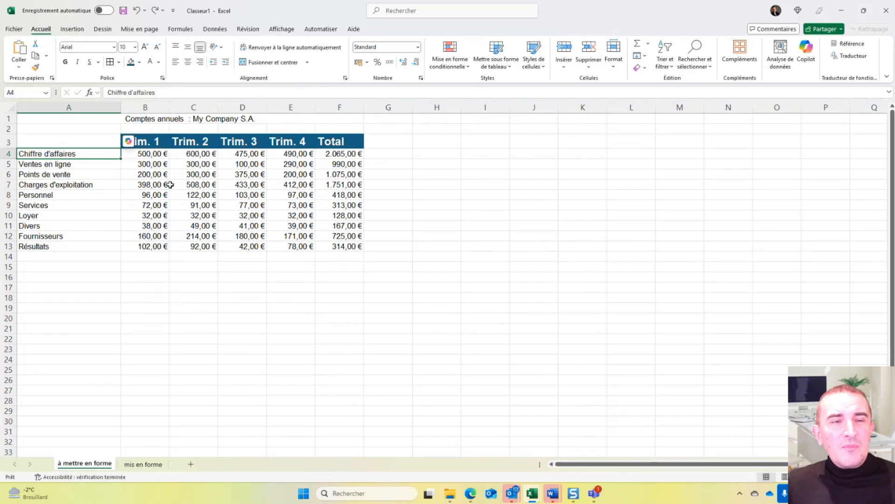
- Lock Format Painter on B3's header format and apply it to A4, A7 and A13 in succession
left_click(157, 140)
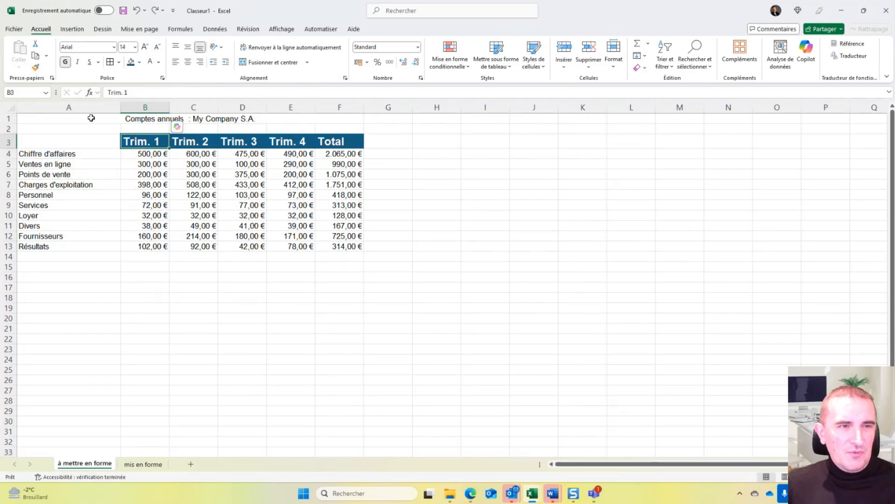
left_click(35, 69)
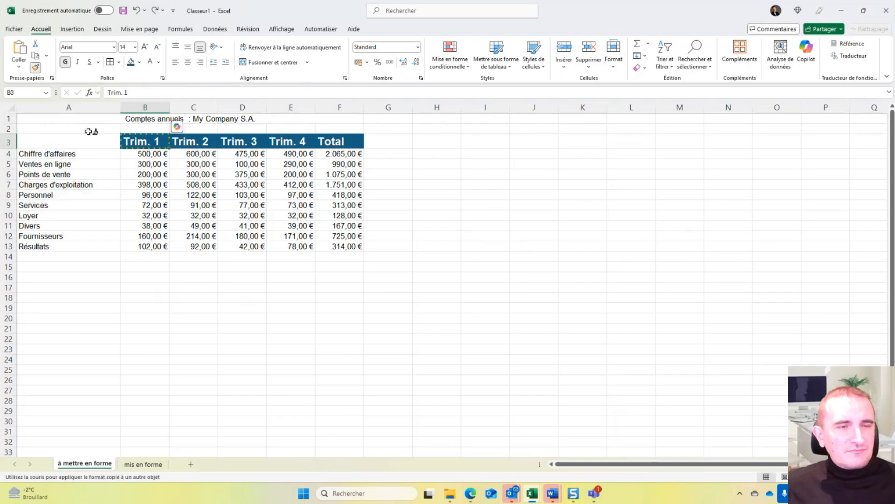
left_click(75, 153)
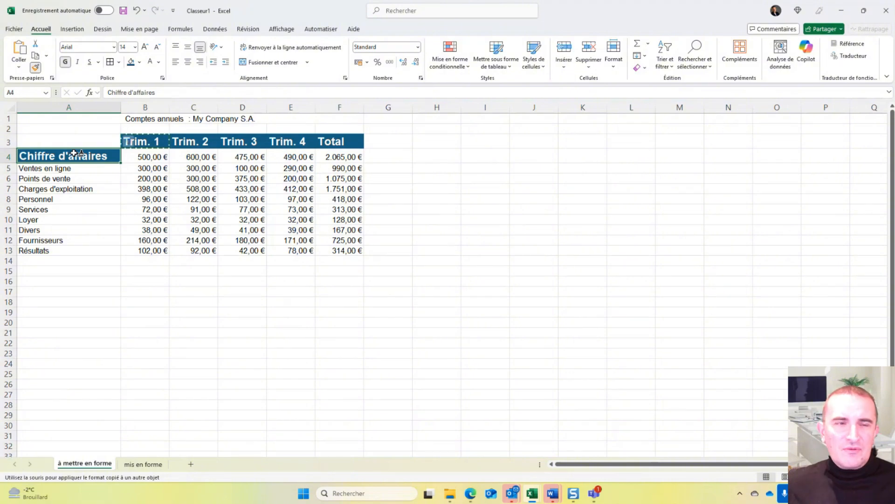
left_click(103, 188)
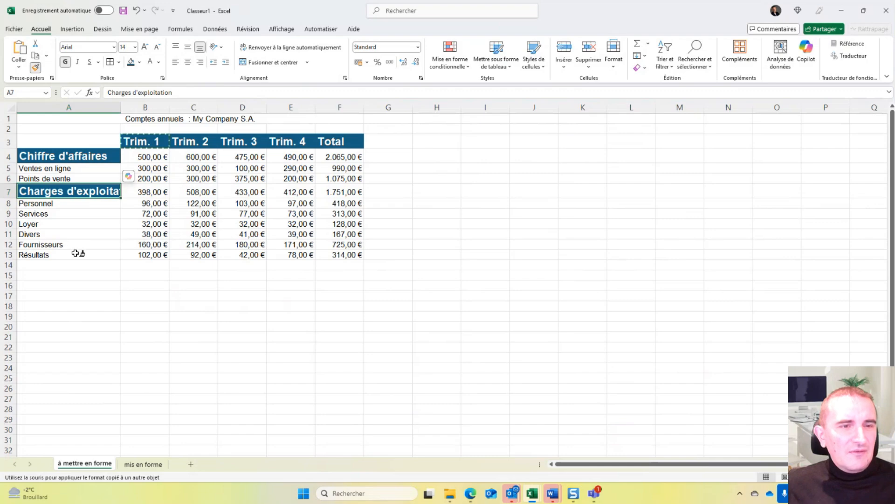
left_click(75, 251)
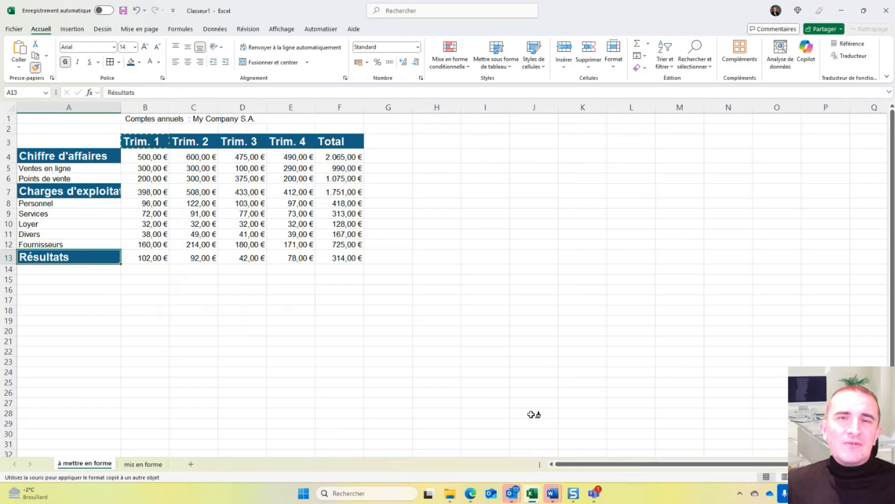
- Apply the copied header format to empty cell A17, end the format copying, and undo the formatting of A17
left_click(115, 302)
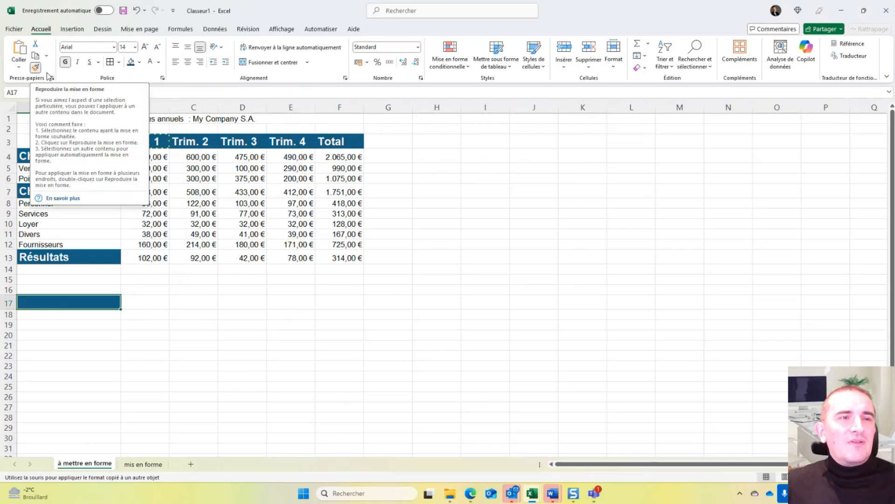
key("Escape")
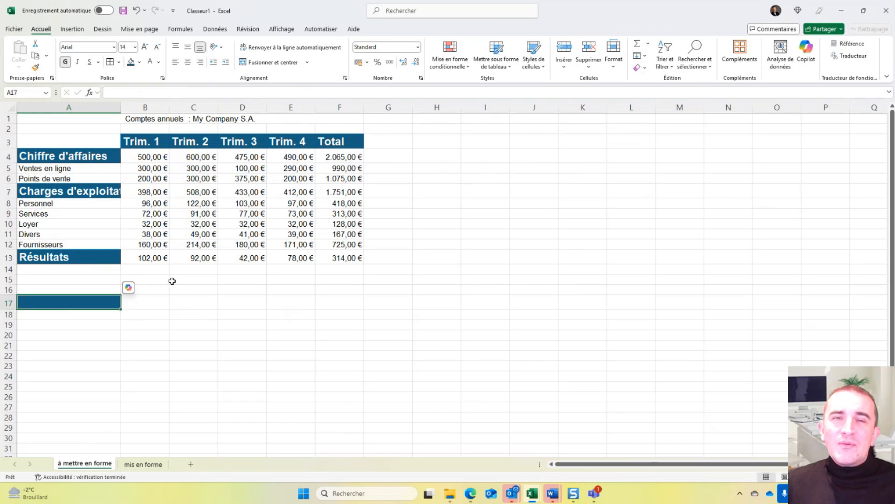
left_click(242, 301)
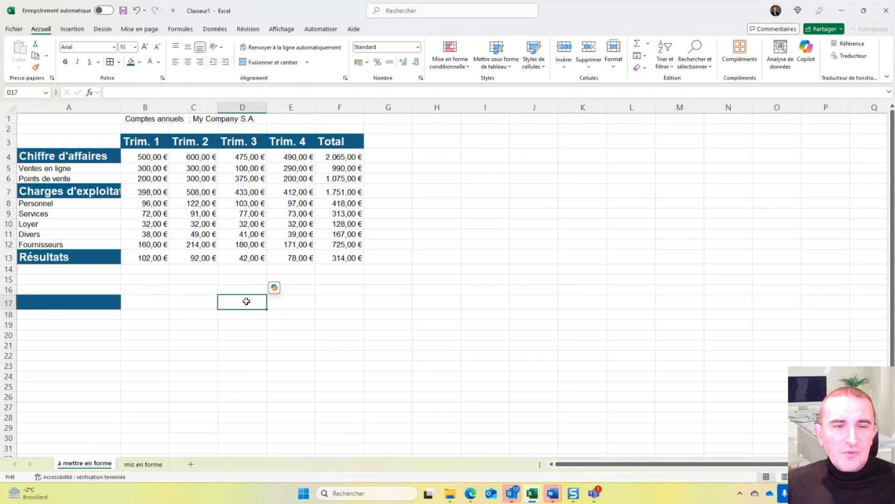
key("Up")
key("Up")
key("Up")
key("Up")
key("Up")
key("Up")
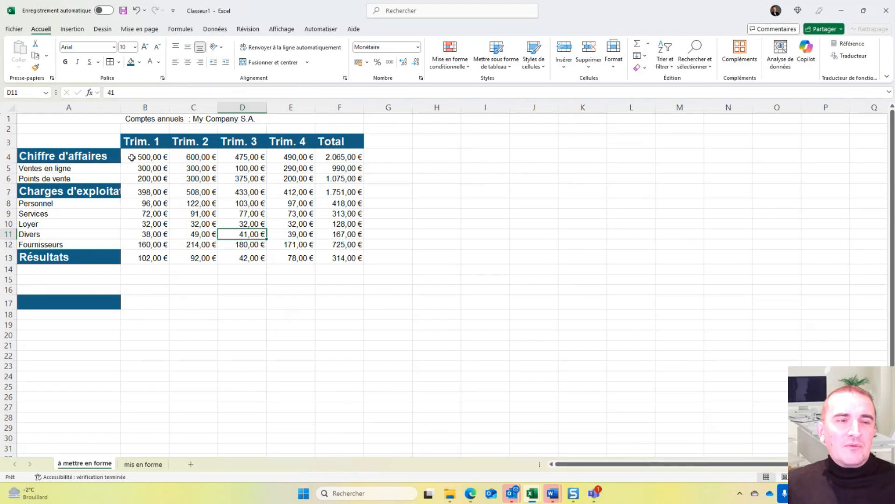
left_click(138, 15)
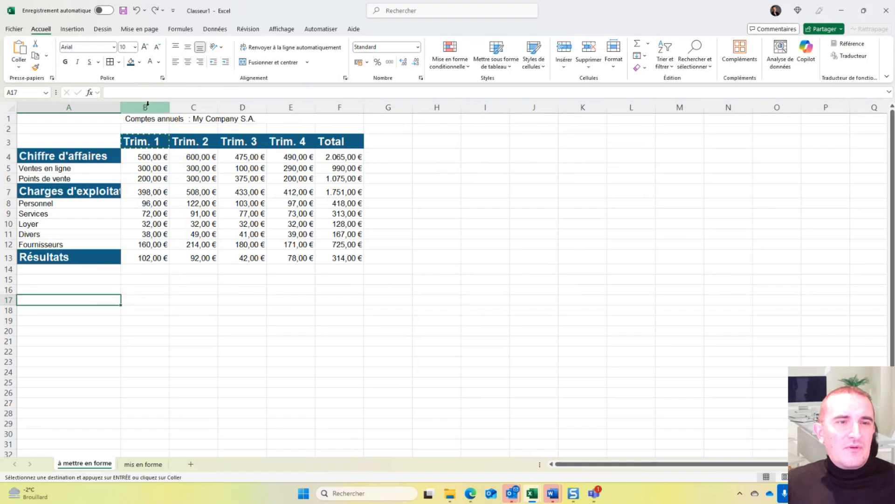
- Autofit the width of column A to its longest row label
double_click(121, 107)
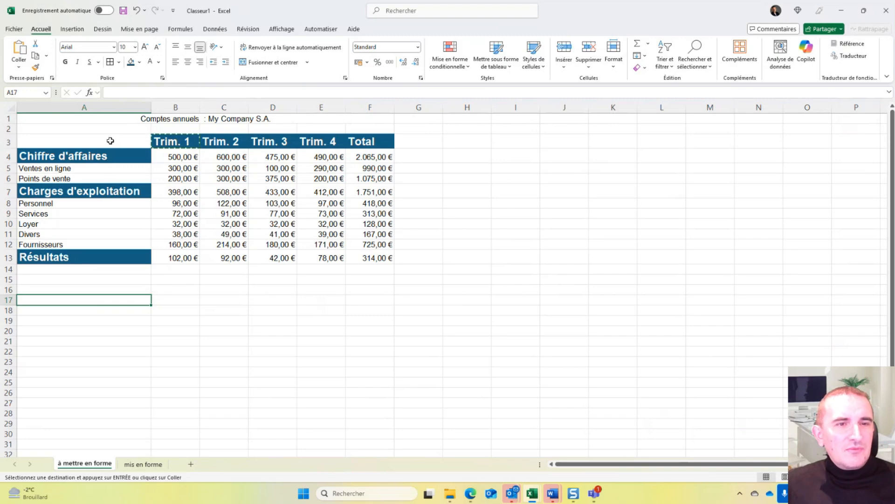
left_click_drag(110, 140, 175, 157)
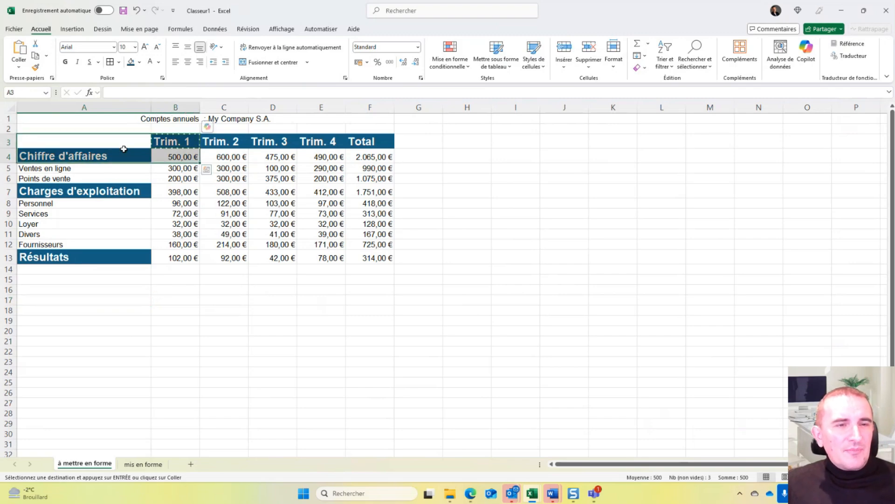
left_click(119, 62)
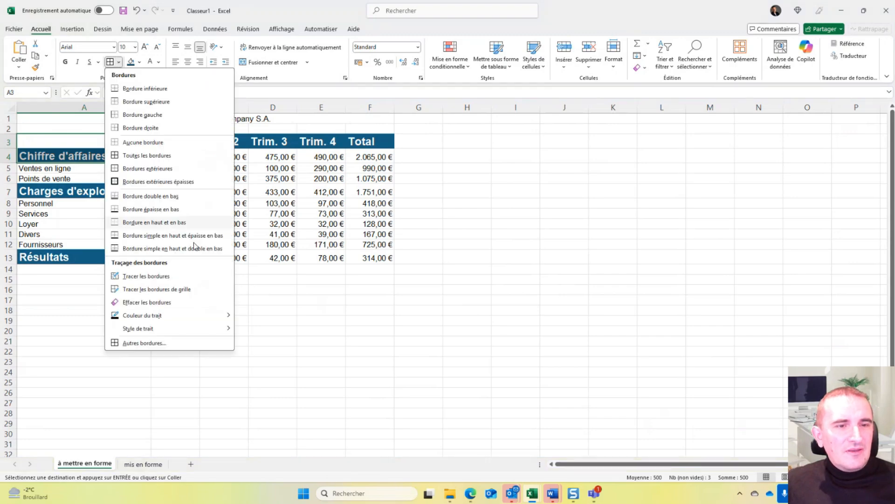
key("Escape")
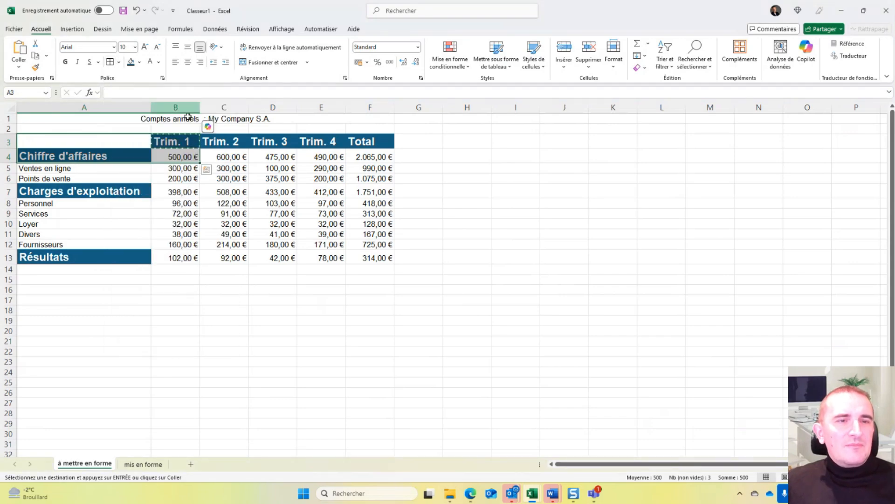
left_click(293, 227)
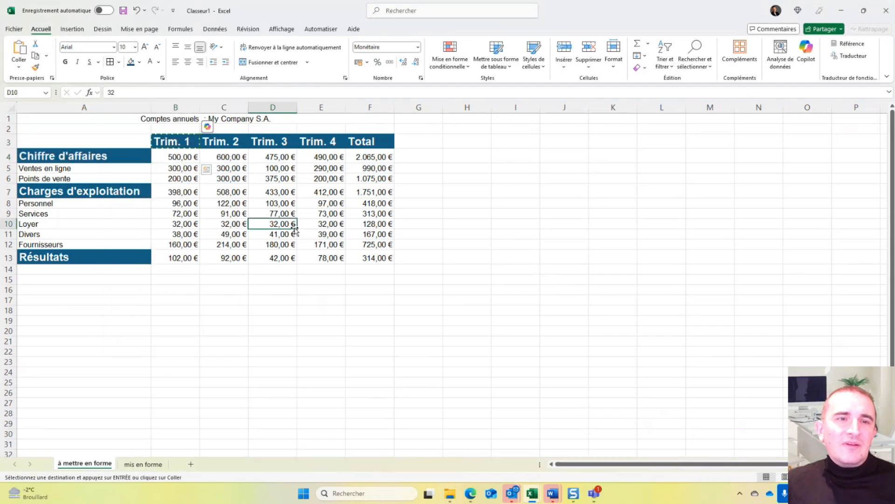
left_click(100, 140)
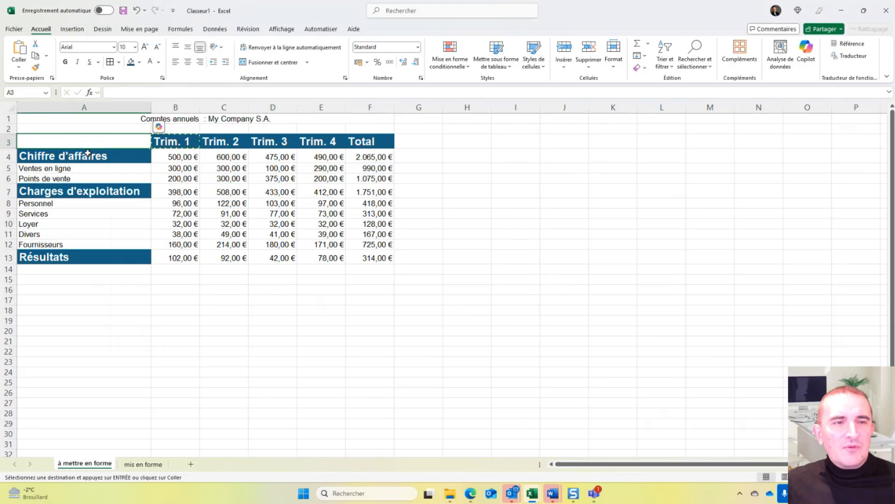
- Apply dark blue outline and inner vertical borders to the row labels A4:A13 and the table range B3:F13 together
left_click_drag(87, 153, 106, 251)
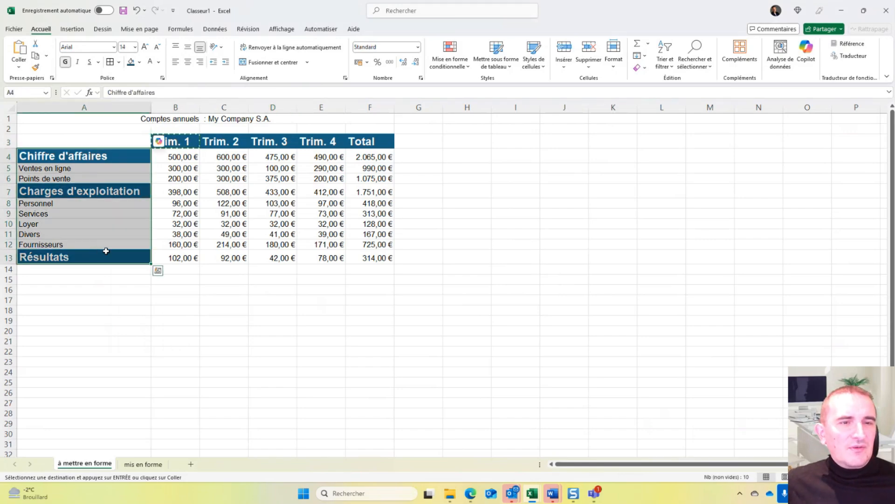
left_click_drag(189, 140, 352, 258)
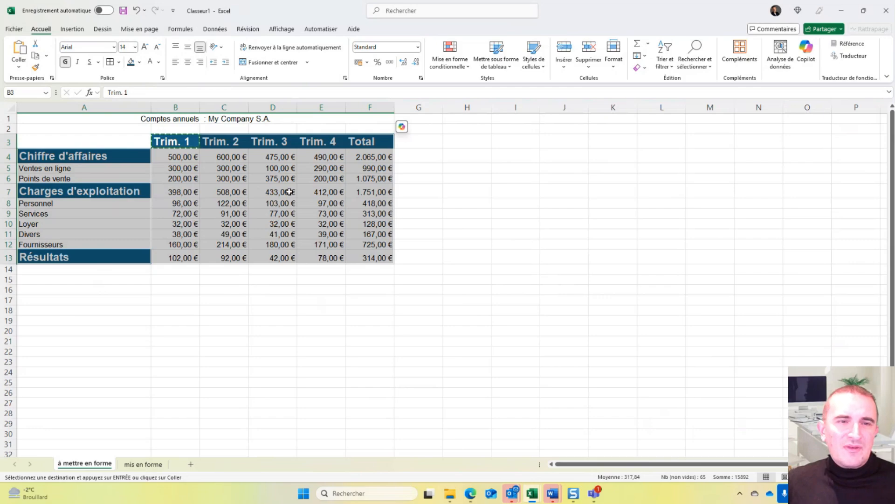
left_click(119, 62)
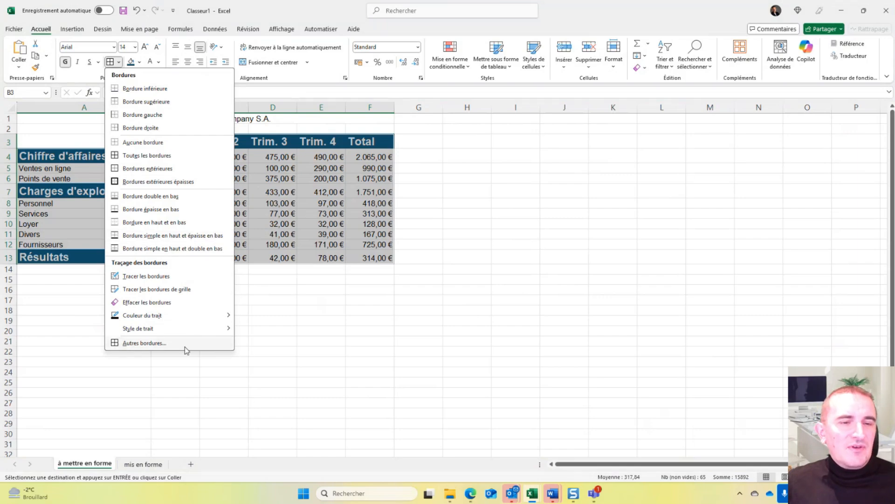
left_click(129, 344)
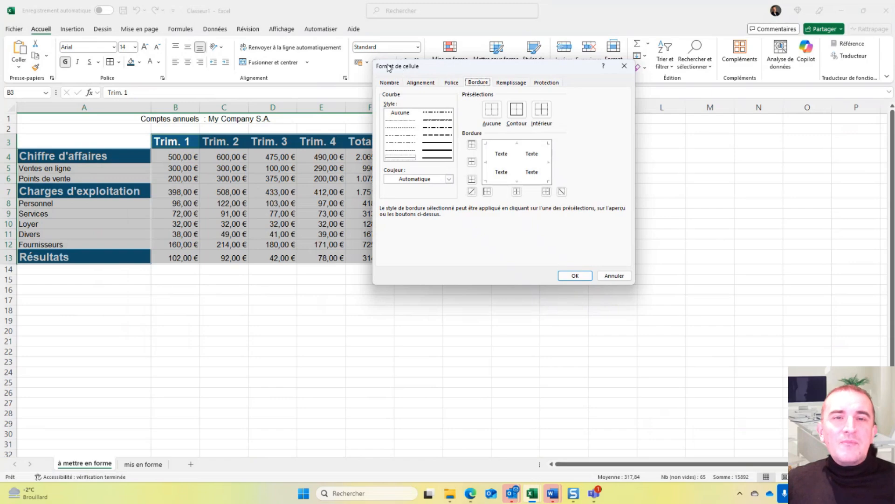
left_click(421, 83)
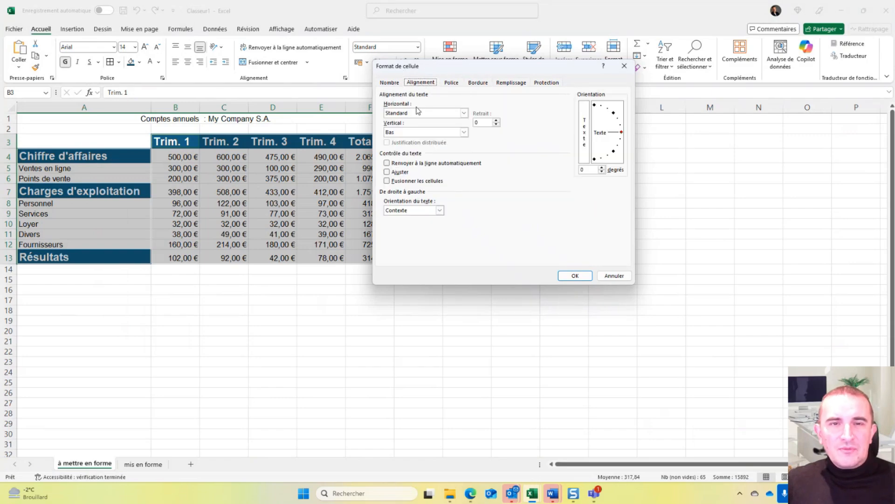
left_click(477, 83)
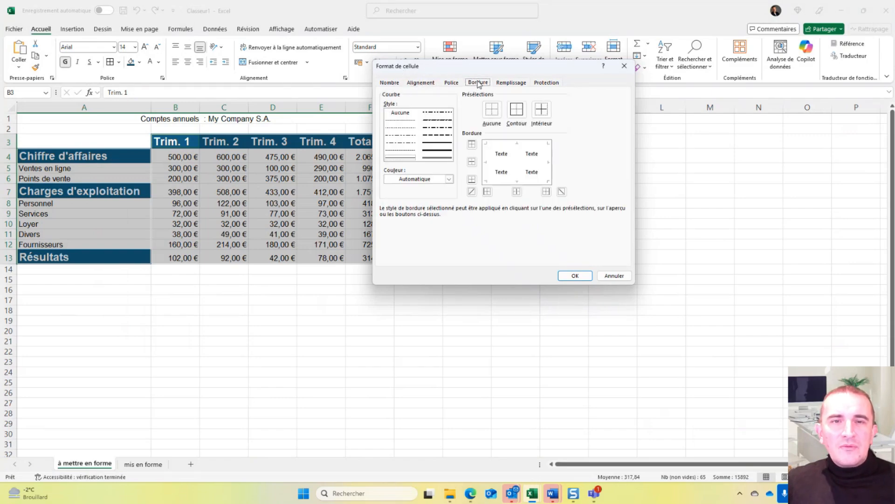
left_click_drag(470, 70, 321, 112)
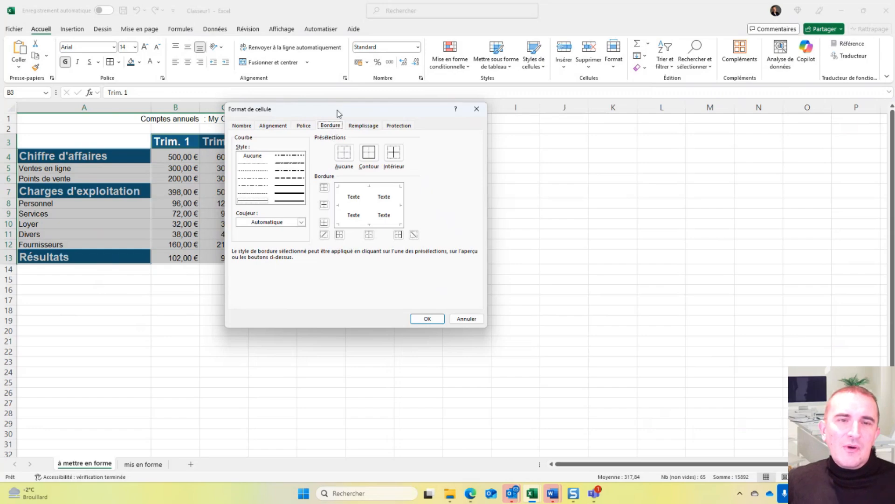
left_click_drag(338, 111, 519, 96)
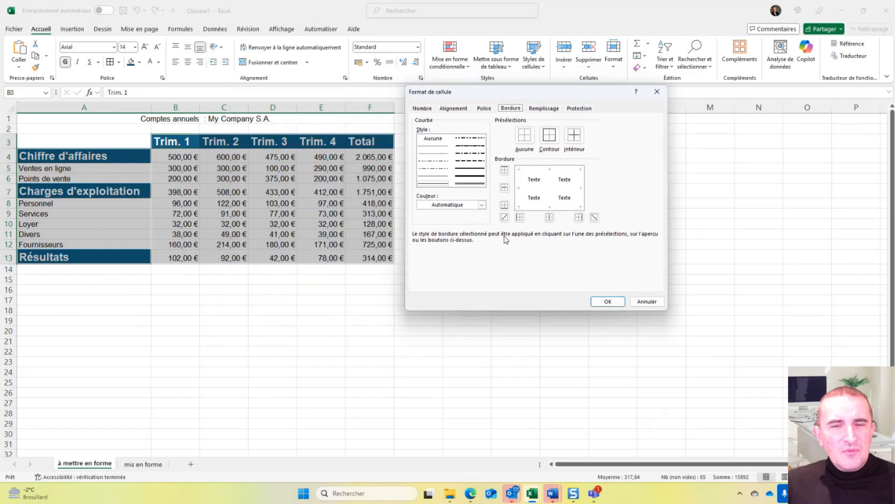
left_click(482, 205)
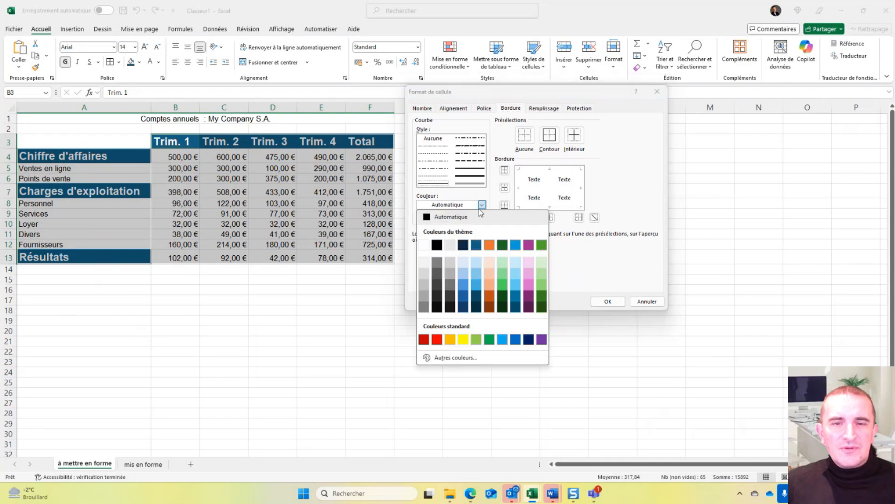
left_click(476, 246)
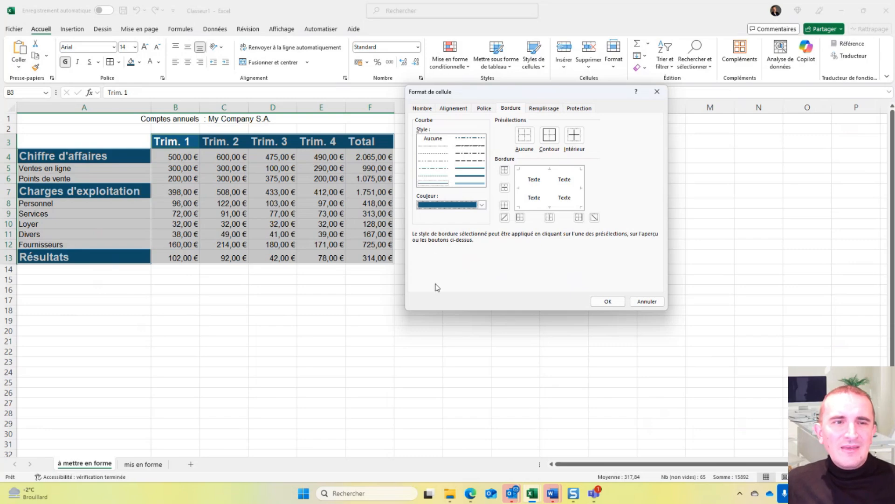
left_click(557, 136)
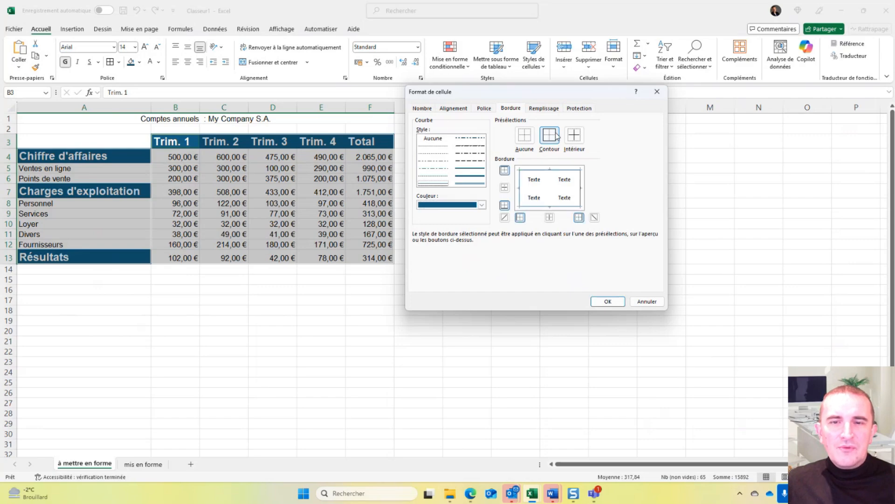
left_click(550, 217)
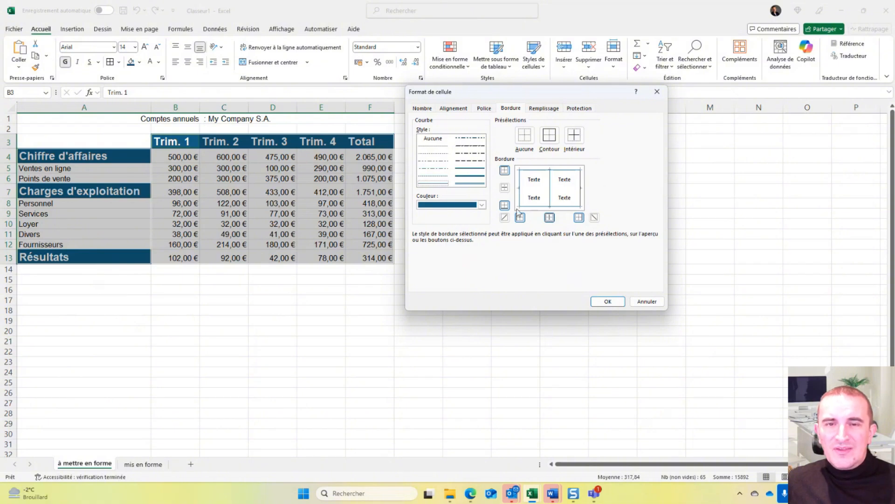
left_click(607, 301)
left_click(373, 234)
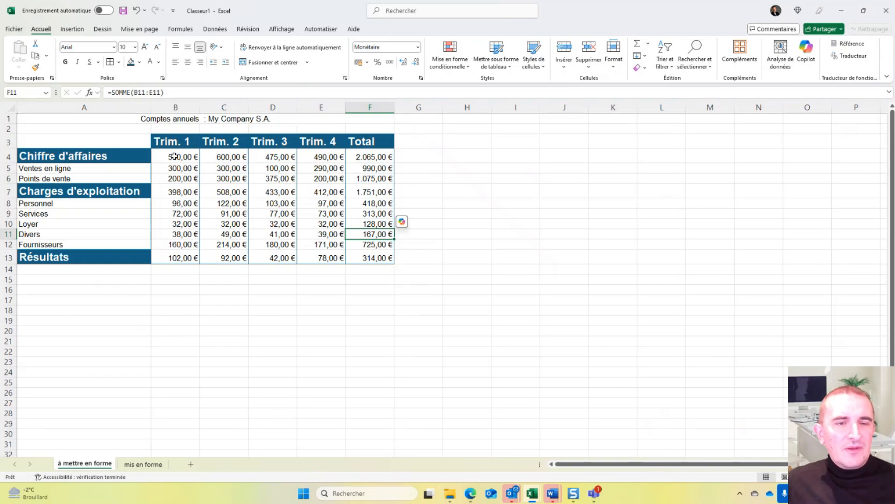
- Select the Chiffre d'affaires values B4:F4 and review the available border options and AutoSum functions
left_click_drag(173, 156, 369, 157)
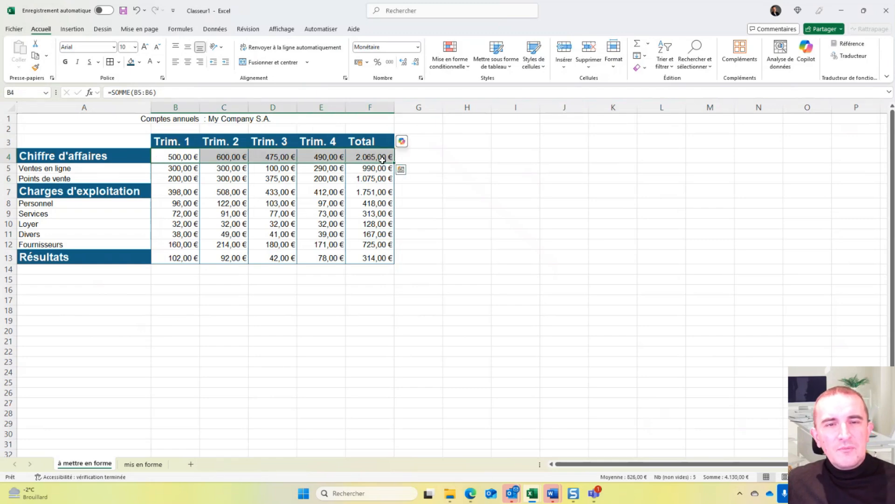
left_click(119, 62)
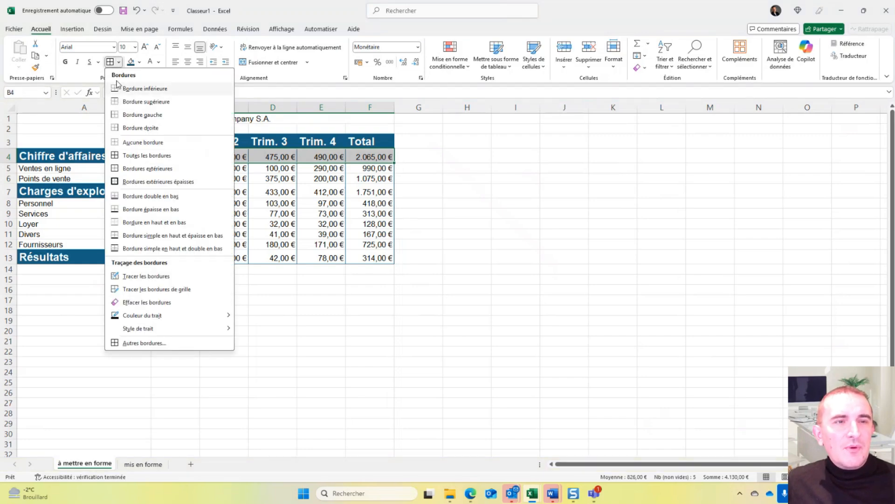
left_click(112, 66)
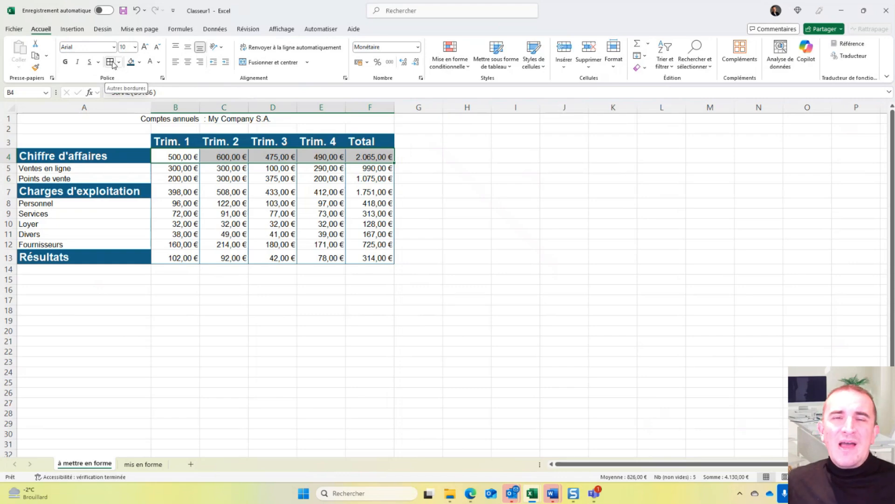
left_click(119, 62)
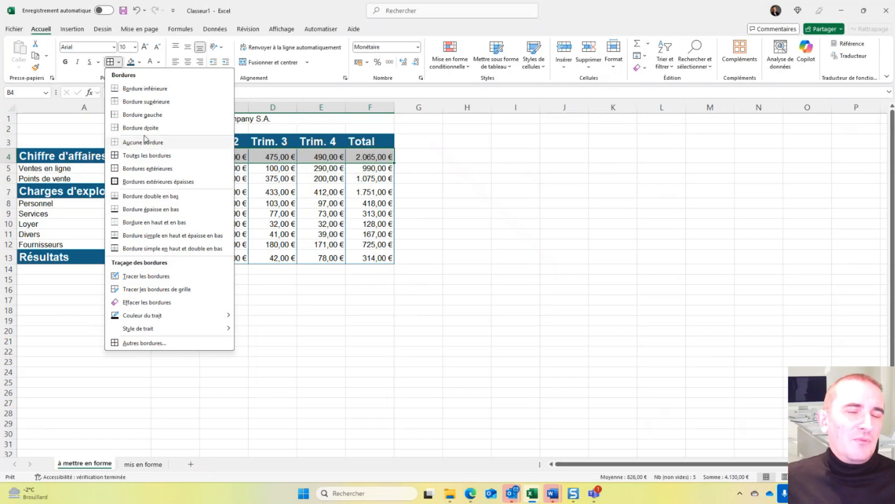
left_click(120, 62)
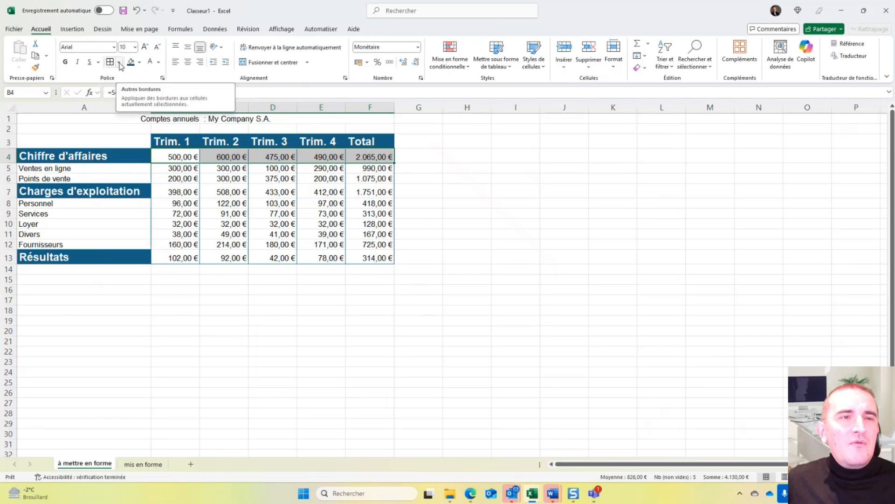
left_click(120, 63)
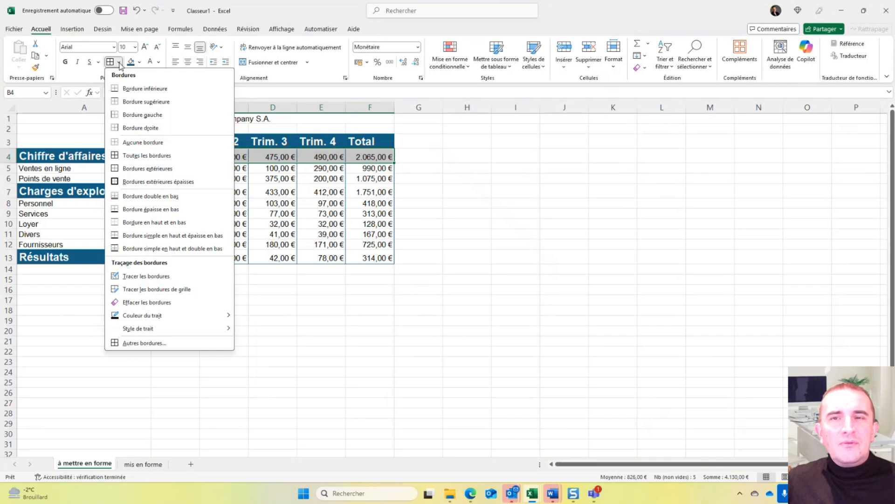
left_click(120, 63)
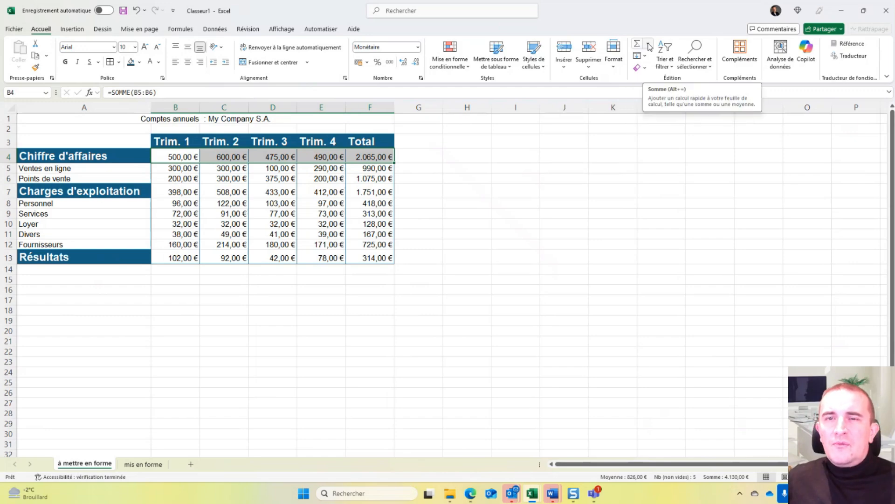
left_click(649, 45)
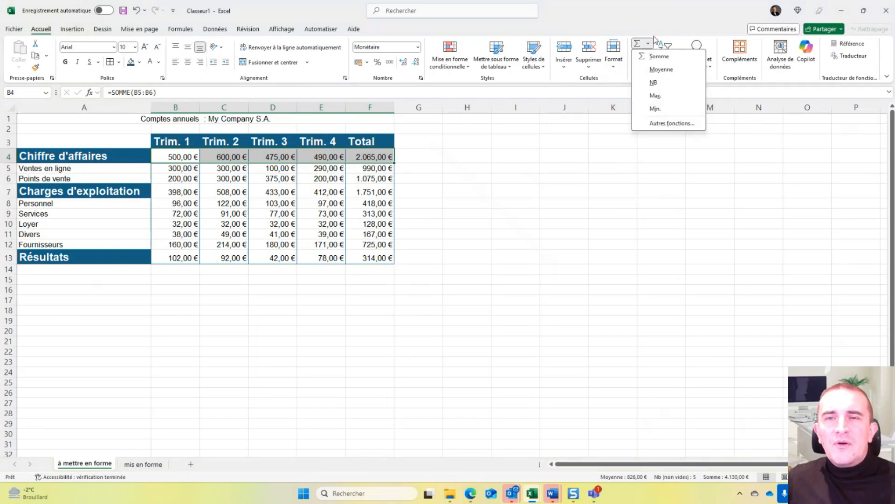
left_click(648, 47)
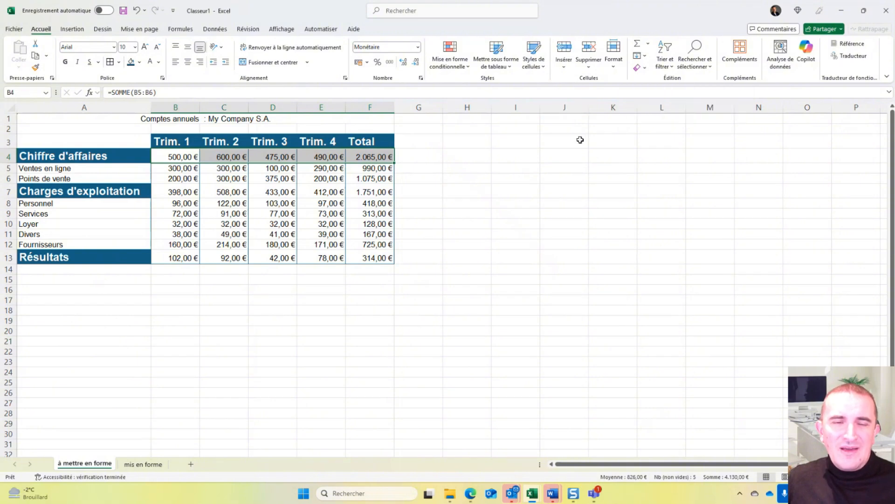
- Add the outline border preset in the same dark blue to the Chiffre d'affaires values B4:F4
left_click(110, 62)
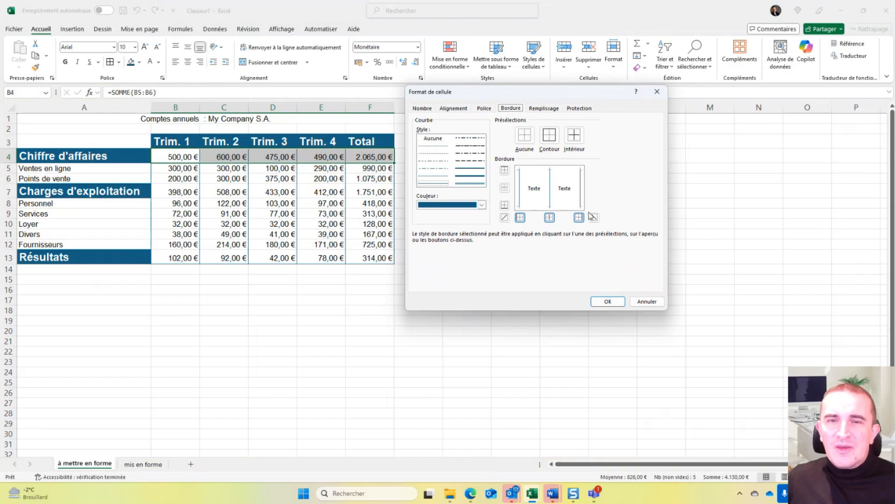
left_click(550, 137)
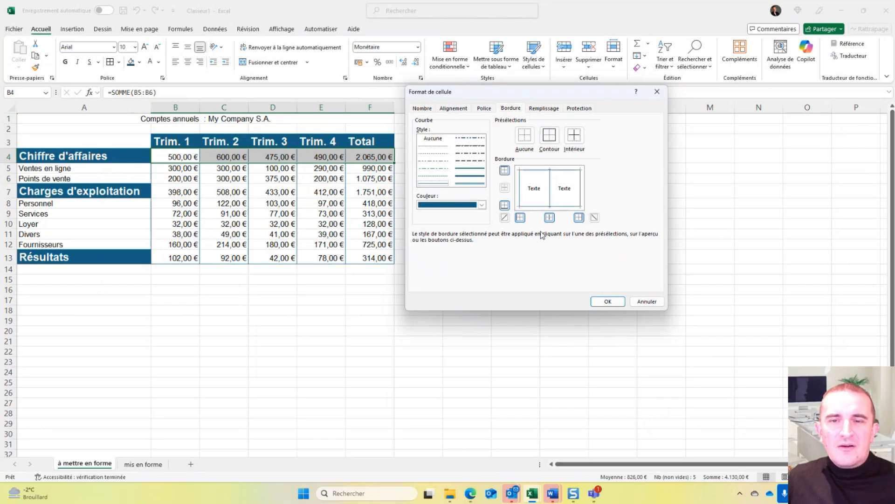
left_click(607, 301)
left_click(321, 203)
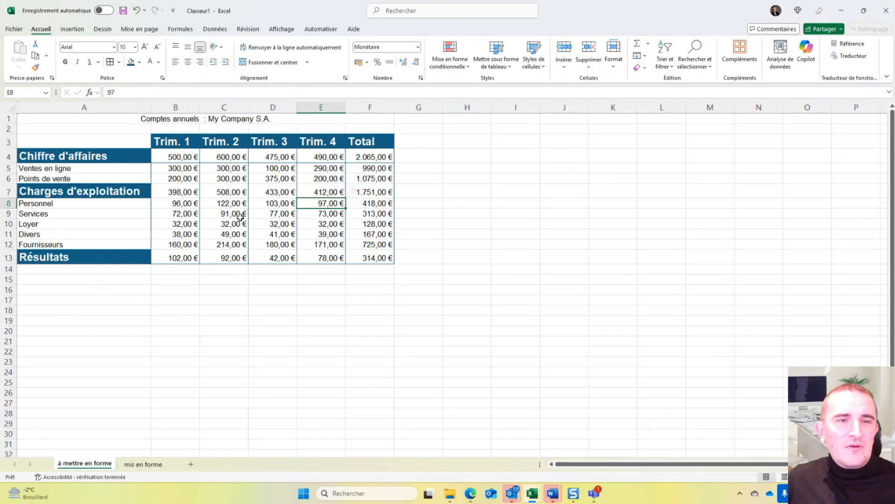
- Set the Chiffre d'affaires values B4:F4 to font size 14 and bold
left_click_drag(186, 157, 371, 158)
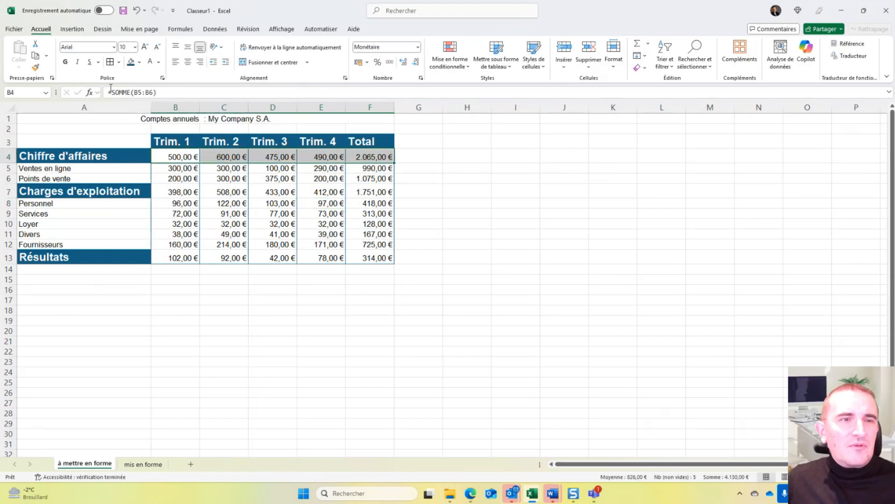
left_click(134, 47)
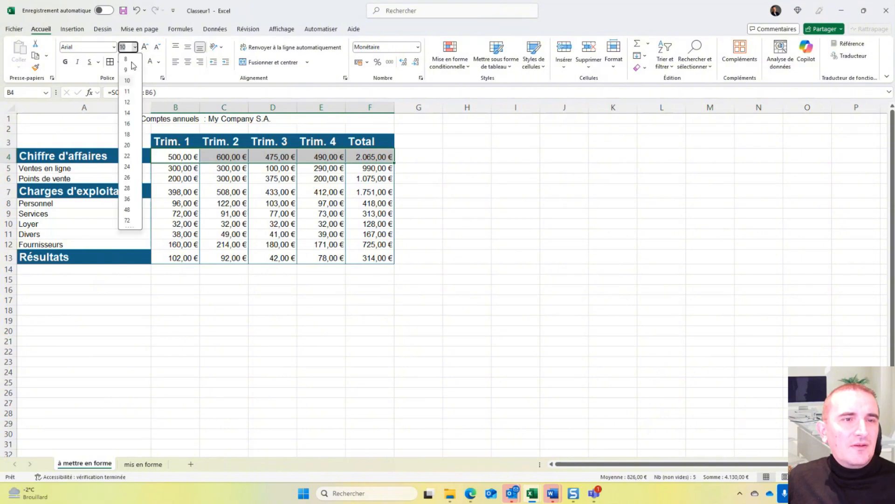
left_click(127, 112)
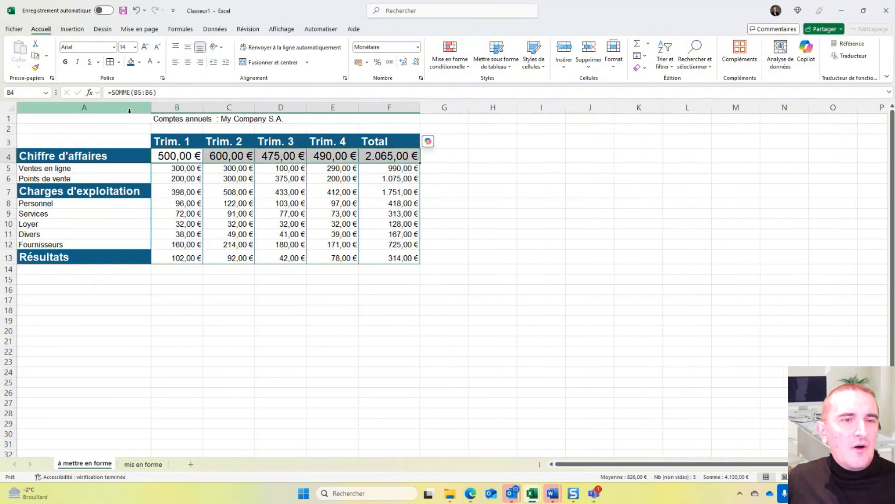
left_click(67, 62)
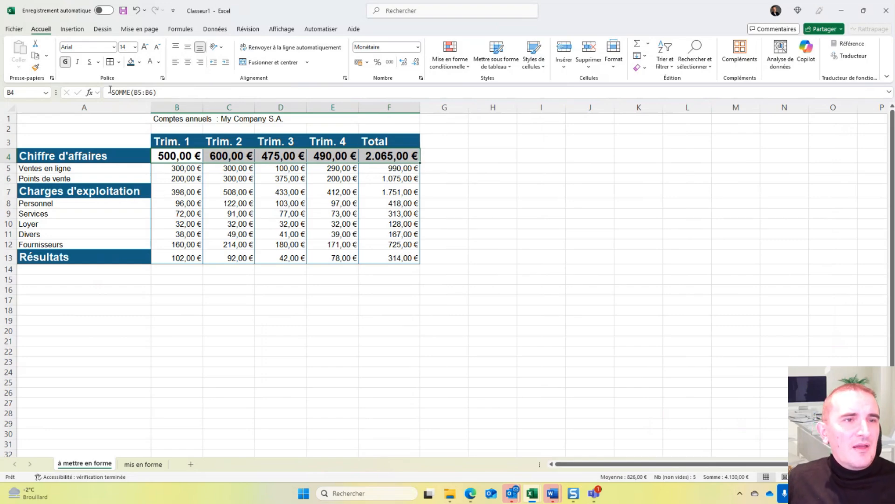
- Lock Format Painter on B4:F4, apply its format to B7:F7 and B13:F13, and end the format copying
left_click(36, 67)
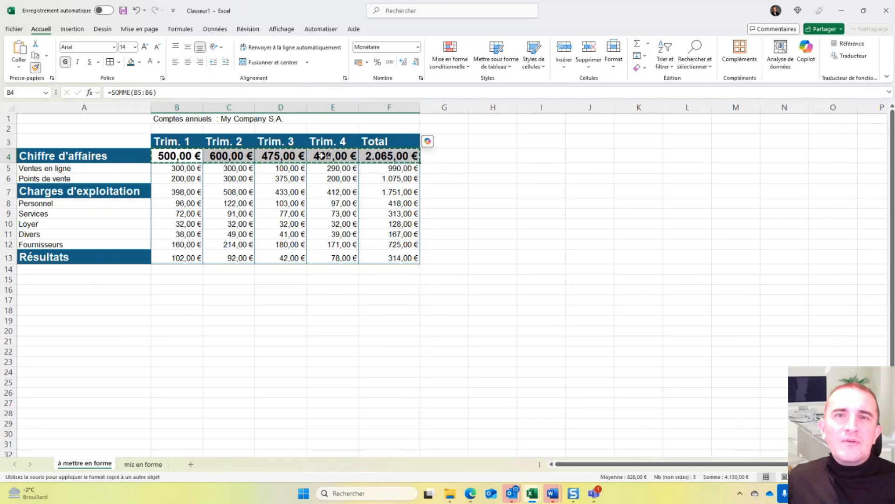
left_click(180, 192)
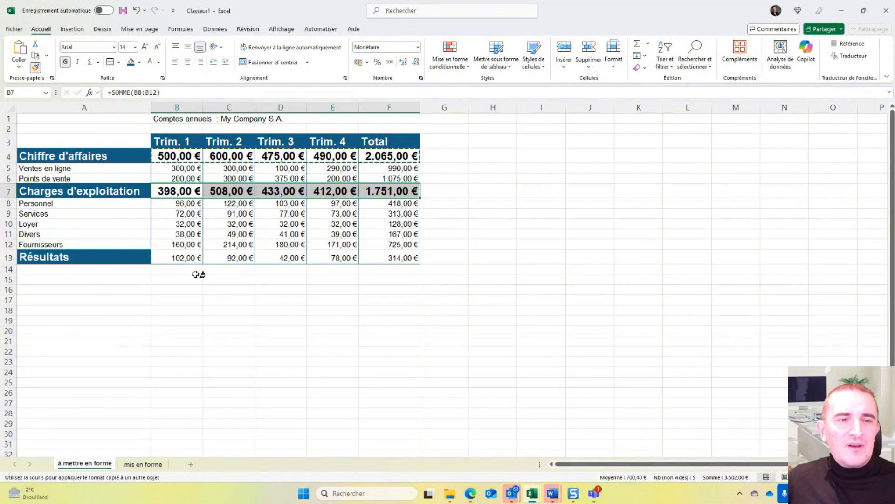
left_click(179, 258)
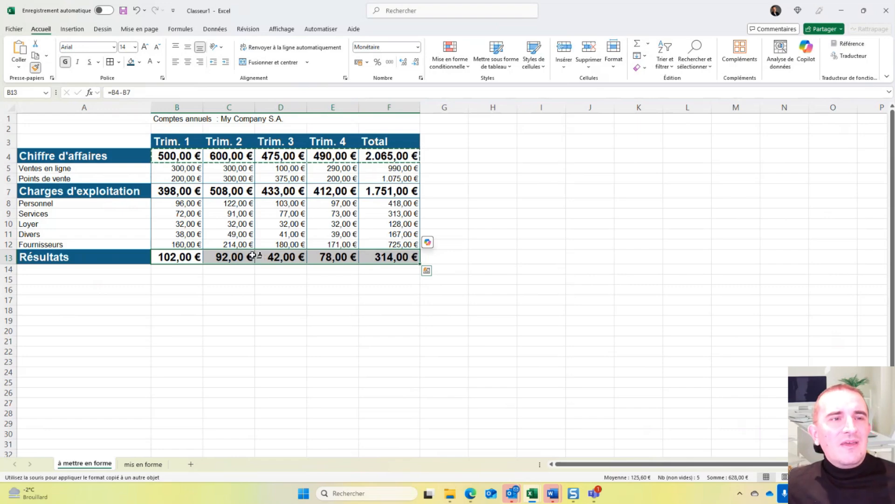
left_click(35, 68)
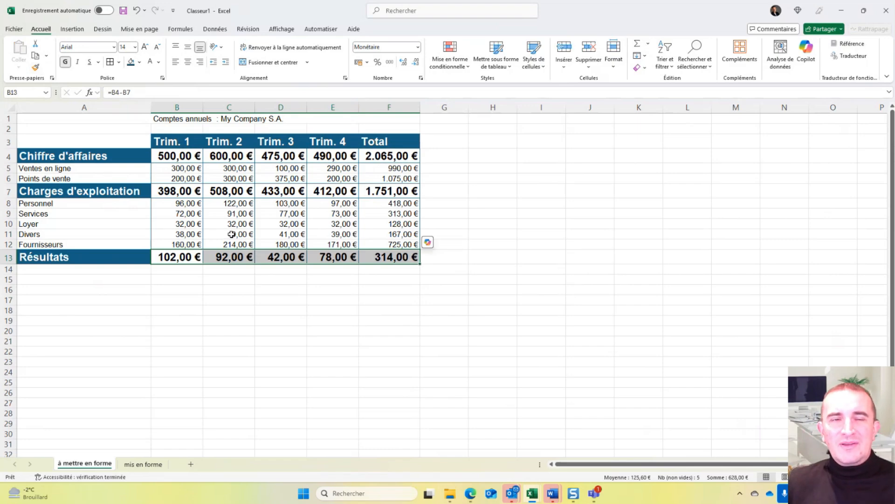
- Set the title "Comptes annuels : My Company S.A." in row 1 to font size 20 and bold
left_click(228, 119)
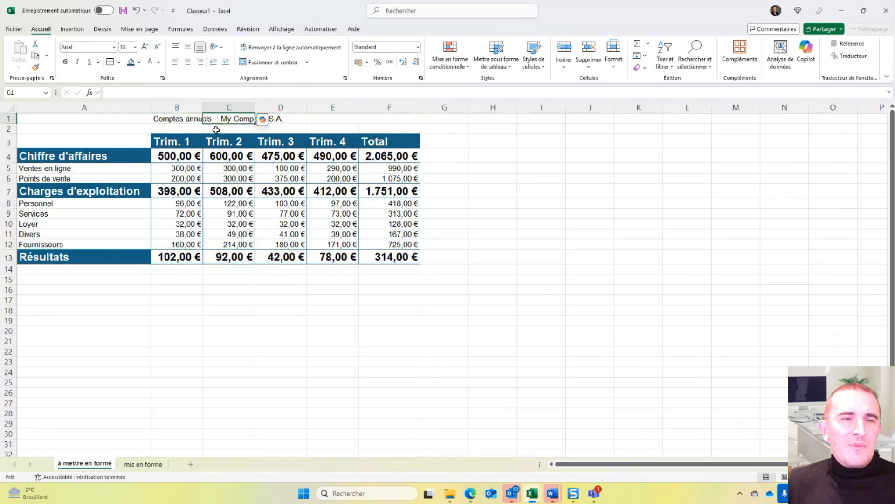
left_click(127, 117)
left_click(135, 47)
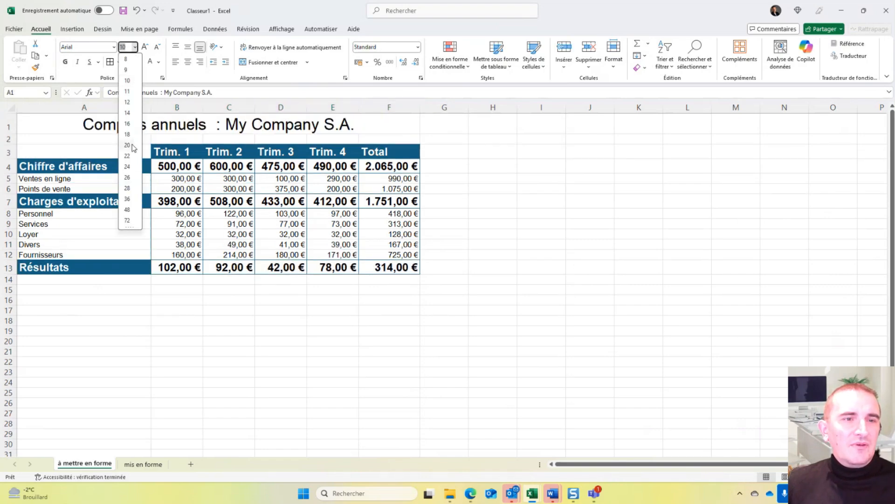
left_click(133, 145)
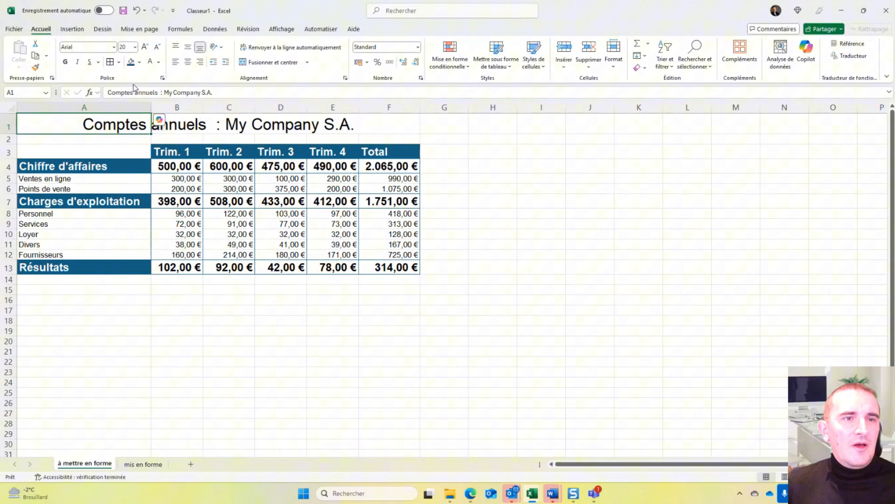
left_click(65, 62)
left_click(373, 311)
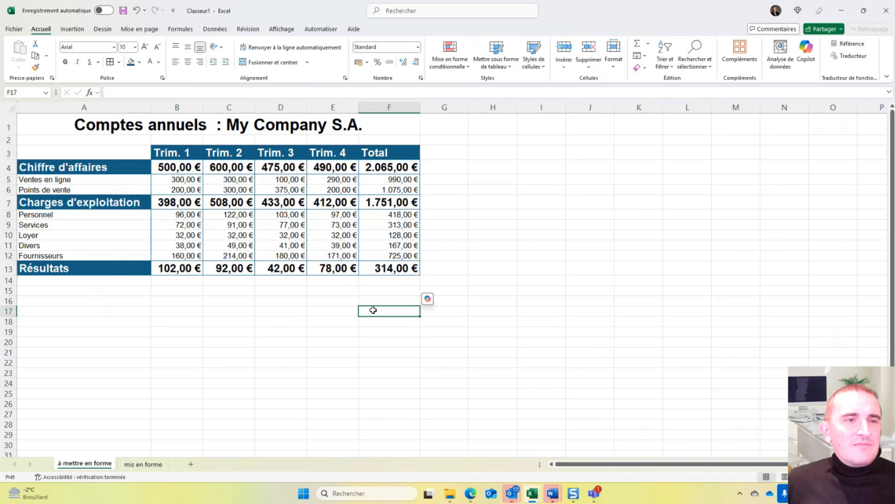
- Compare the sub-item labels in column A with the same labels on the "mis en forme" sheet
left_click_drag(54, 176, 58, 255)
left_click(52, 216)
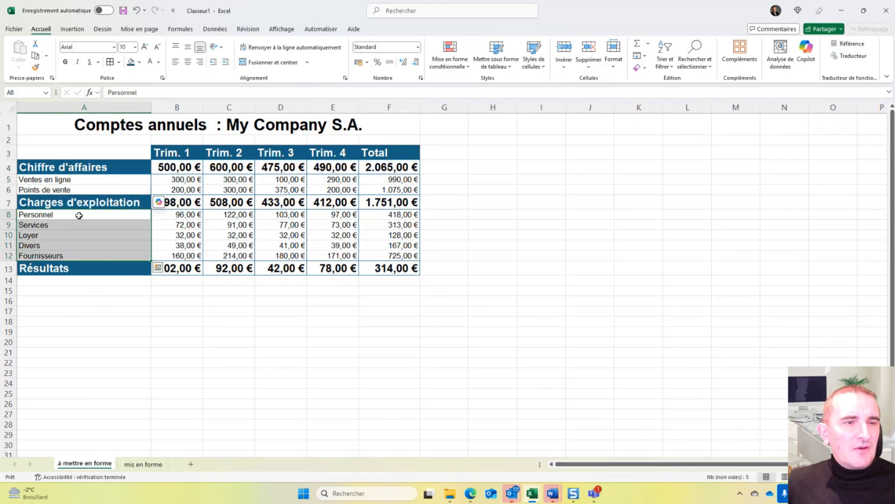
left_click(153, 464)
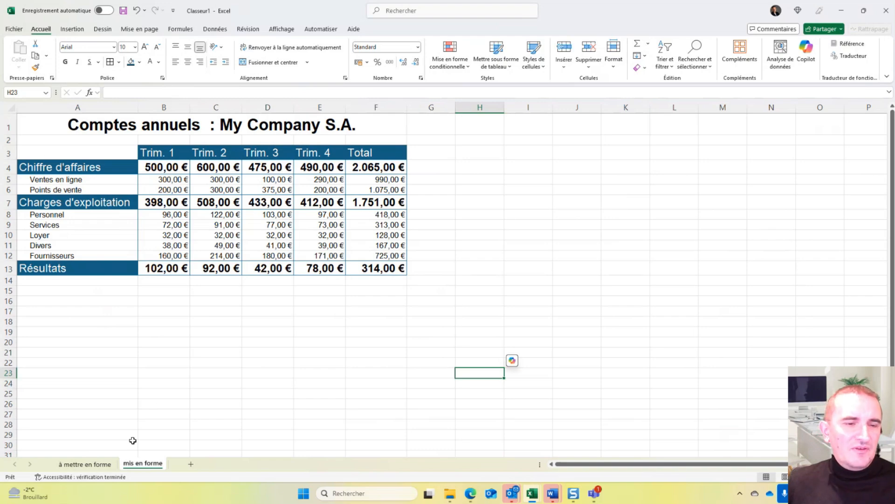
left_click(100, 467)
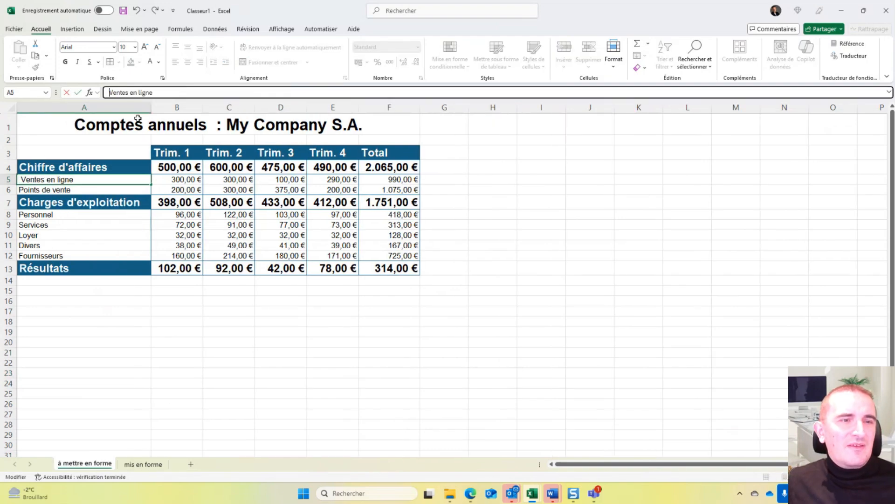
- Try to indent the "Ventes en ligne" label in A5 with leading spaces, and undo it
key("Return")
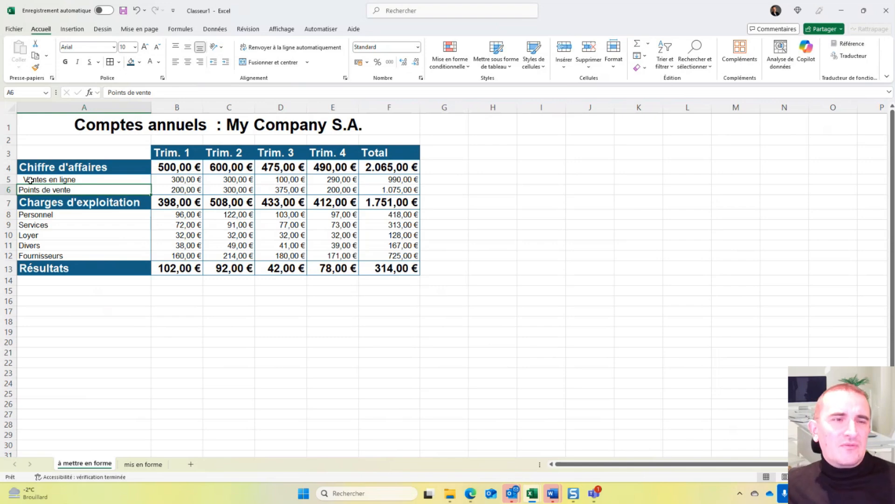
key("ctrl+z")
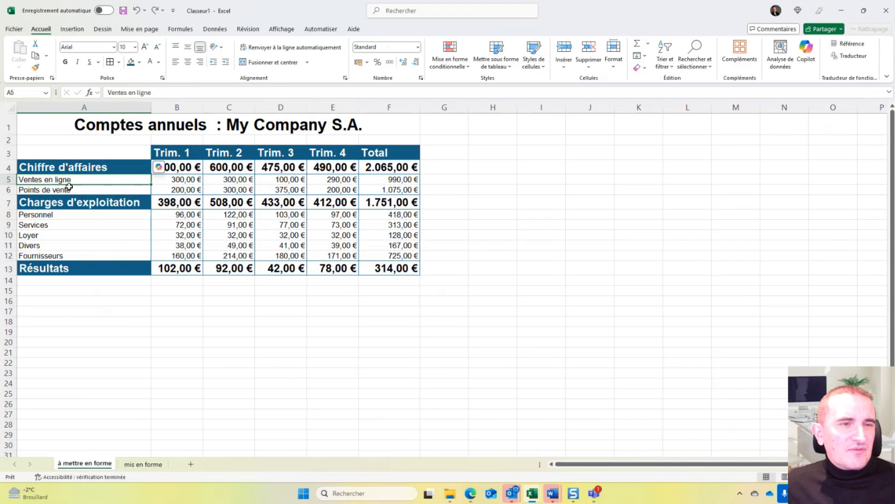
- Copy the row labels A4:A13 to A19 and move the copied sub-item labels to B20:B21 and B23:B27
left_click_drag(70, 168, 87, 267)
key("ctrl+c")
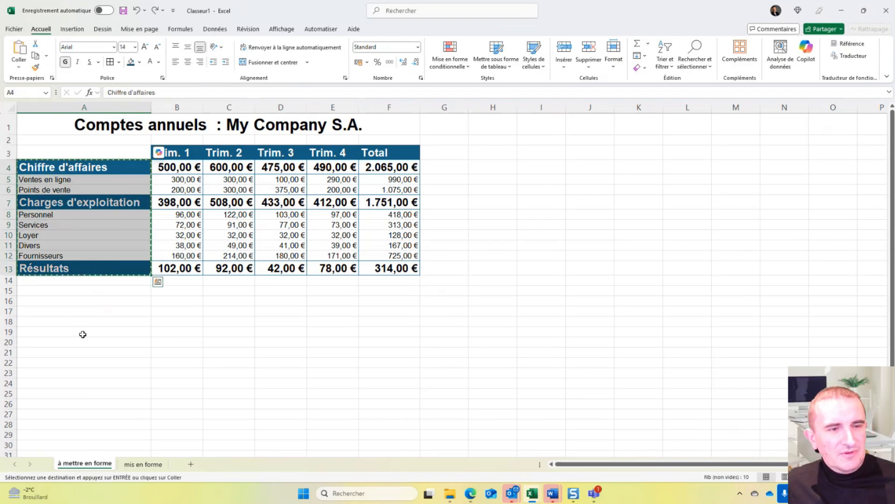
left_click(82, 328)
key("ctrl+v")
left_click_drag(123, 346, 173, 350)
left_click_drag(132, 386, 172, 391)
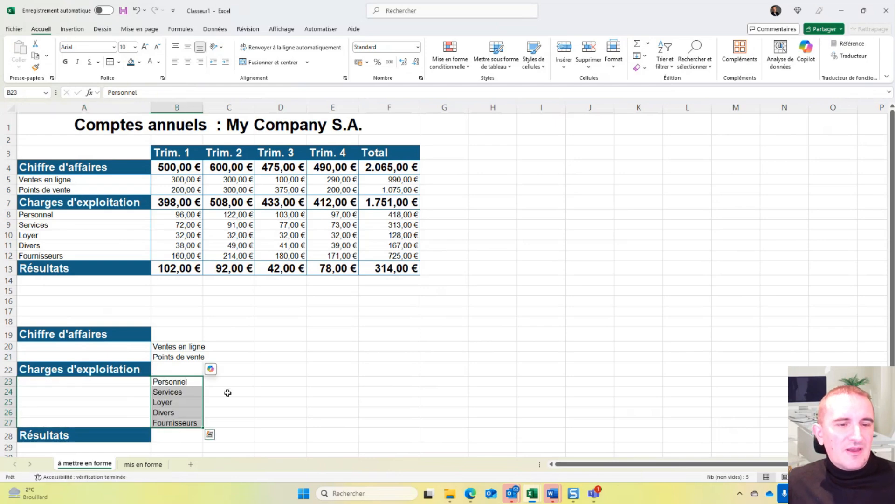
left_click(226, 394)
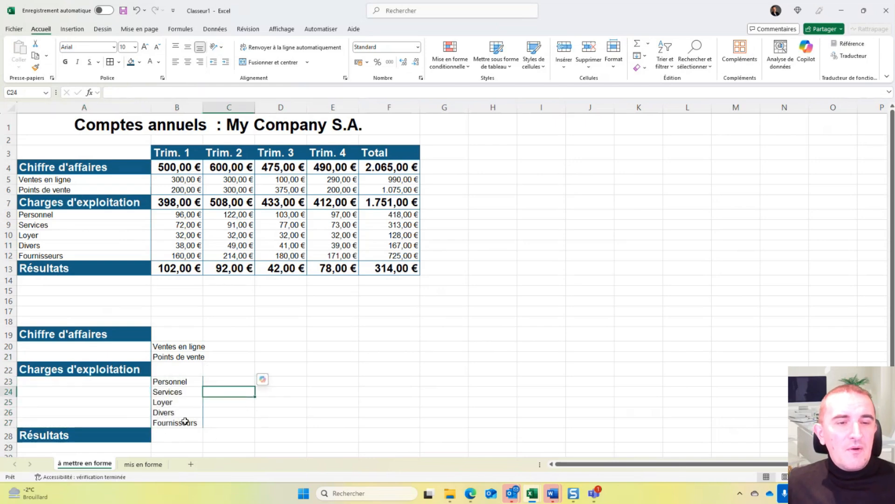
left_click(183, 382)
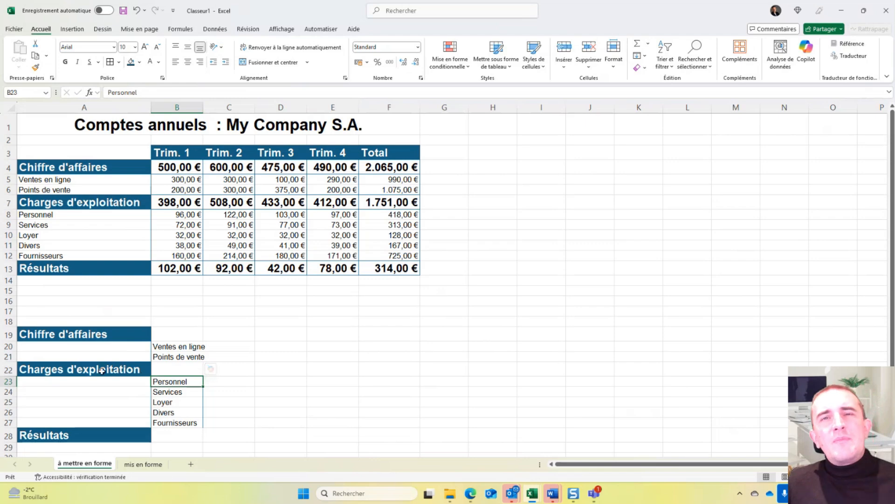
- Undo the moves of the copied sub-item labels and the paste at A19
key("ctrl+z")
key("ctrl+z")
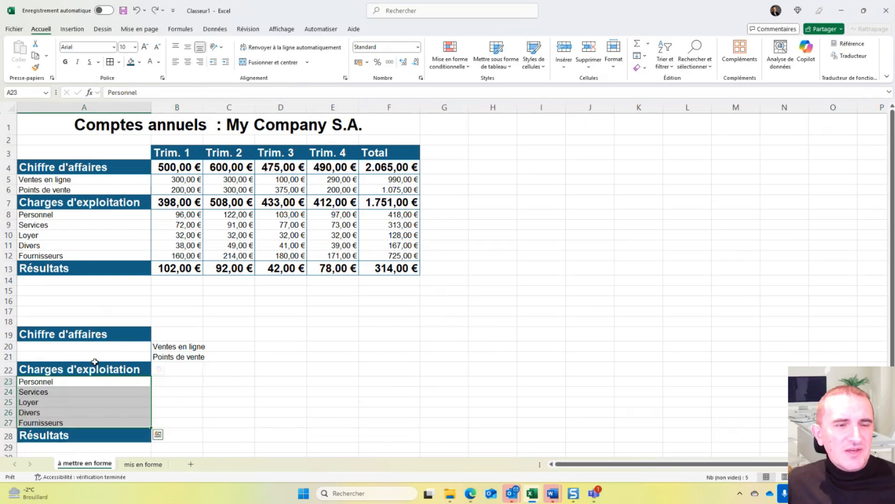
key("ctrl+z")
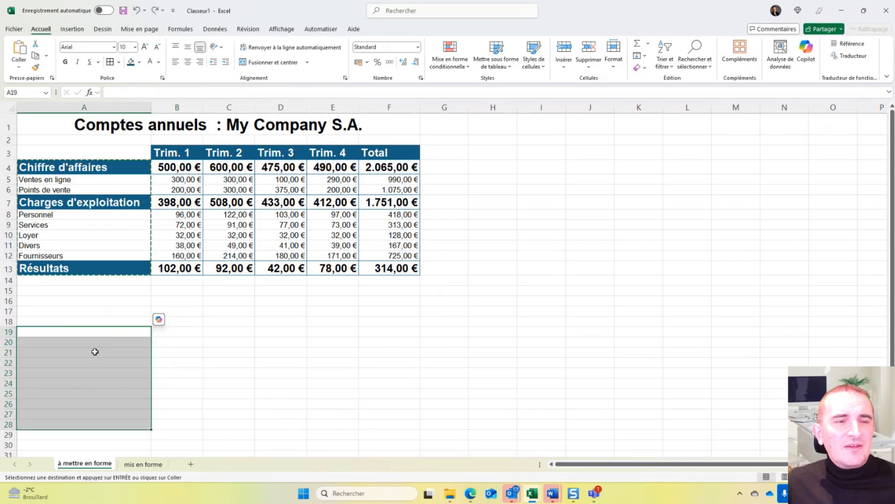
left_click(94, 342)
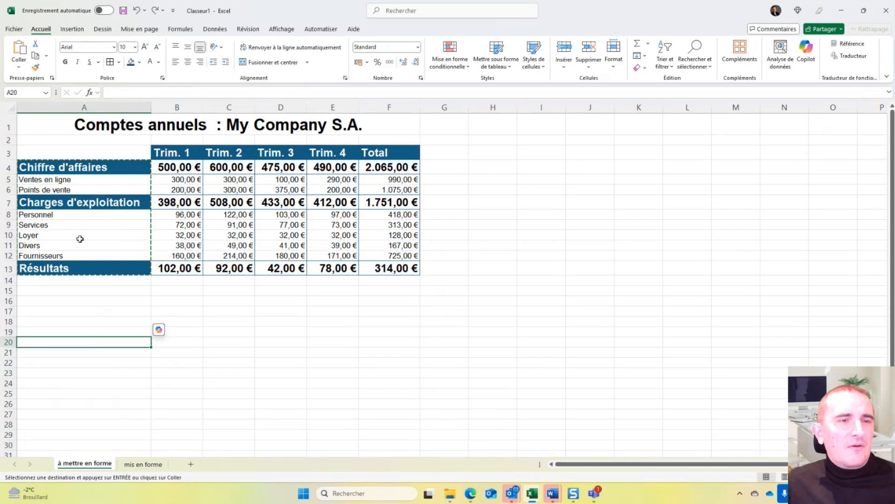
- Try centering the sub-item labels A5:A6 and A8:A12, and undo both alignments
left_click(72, 181)
left_click_drag(71, 180, 72, 186)
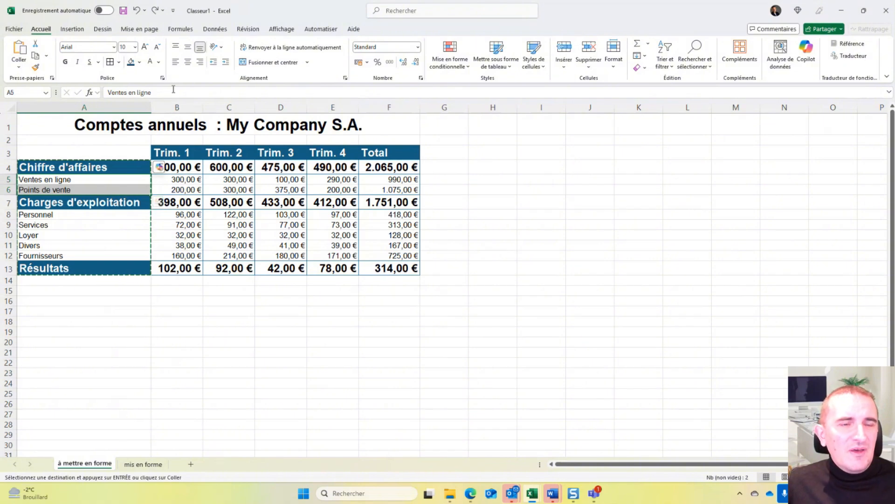
left_click(187, 62)
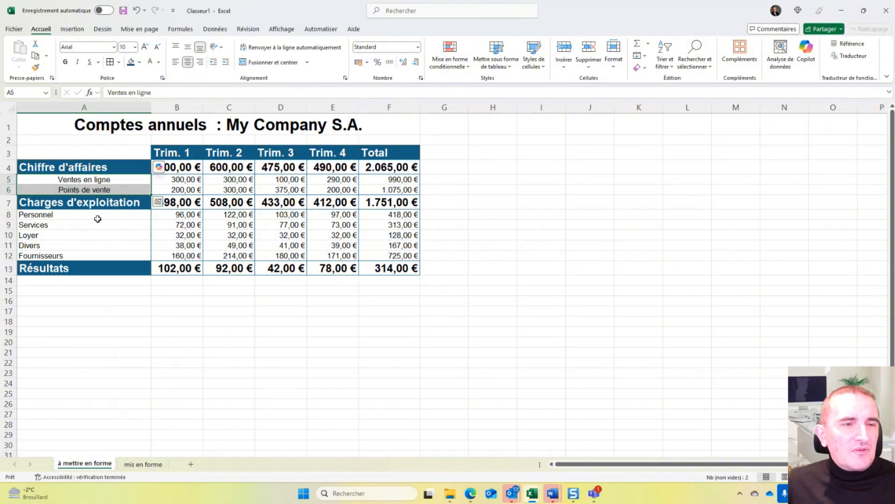
left_click_drag(96, 215, 96, 250)
left_click(188, 62)
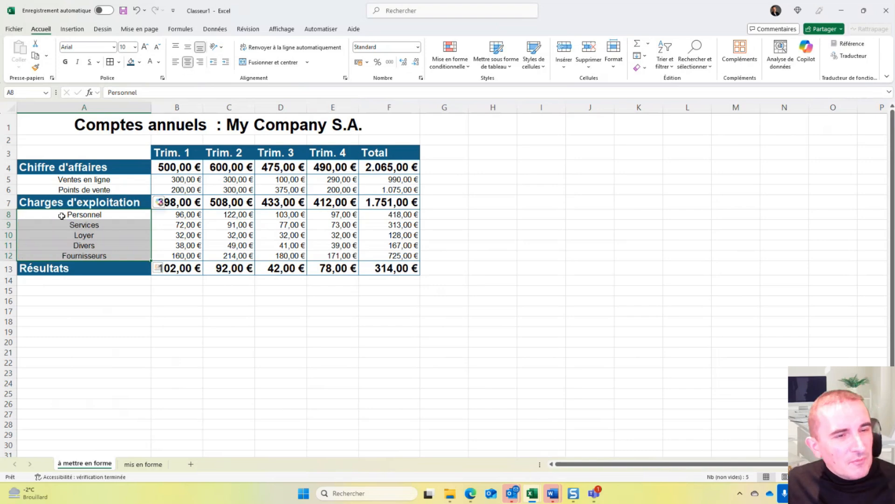
key("ctrl+z")
key("ctrl+z")
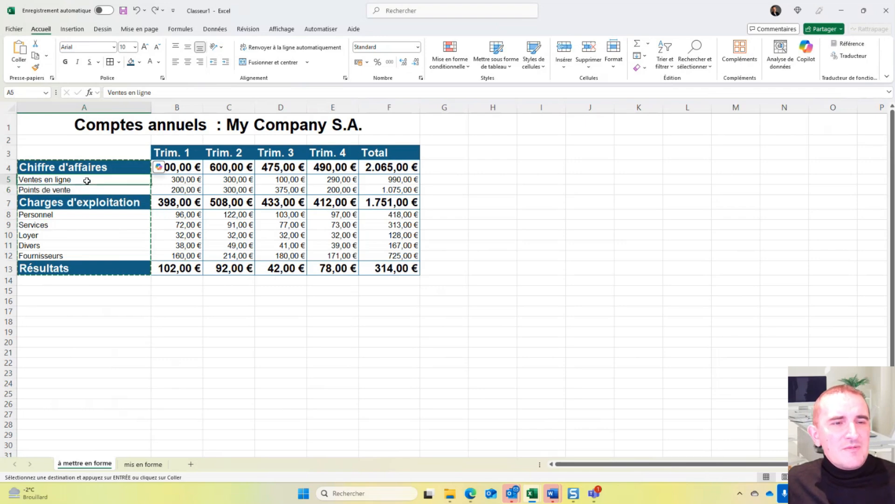
- Increase the indent of labels A5:A6 and A8:A12 by two levels and compare the table with the "mis en forme" sheet
left_click_drag(86, 180, 77, 191)
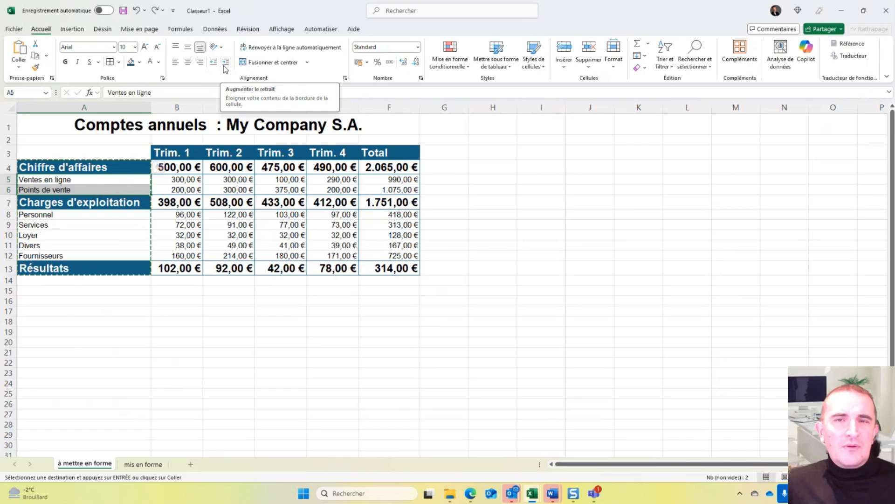
left_click(224, 67)
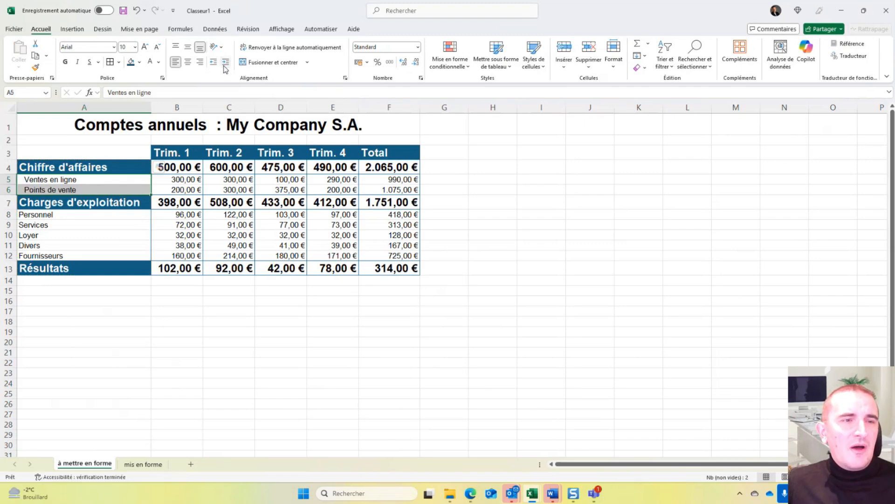
left_click(225, 69)
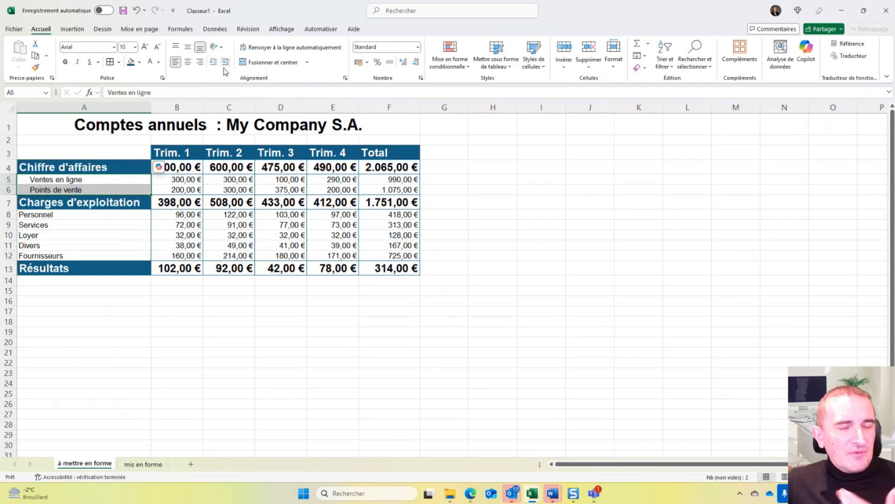
left_click_drag(87, 214, 90, 254)
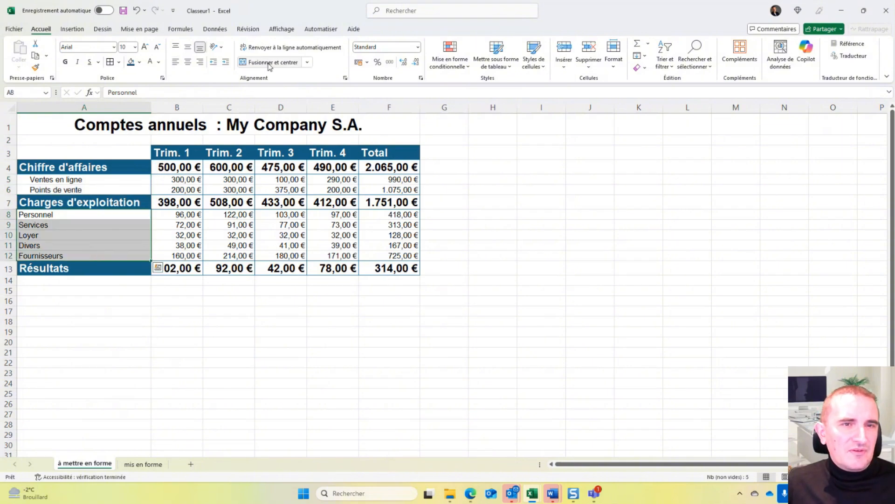
left_click(226, 62)
left_click(225, 62)
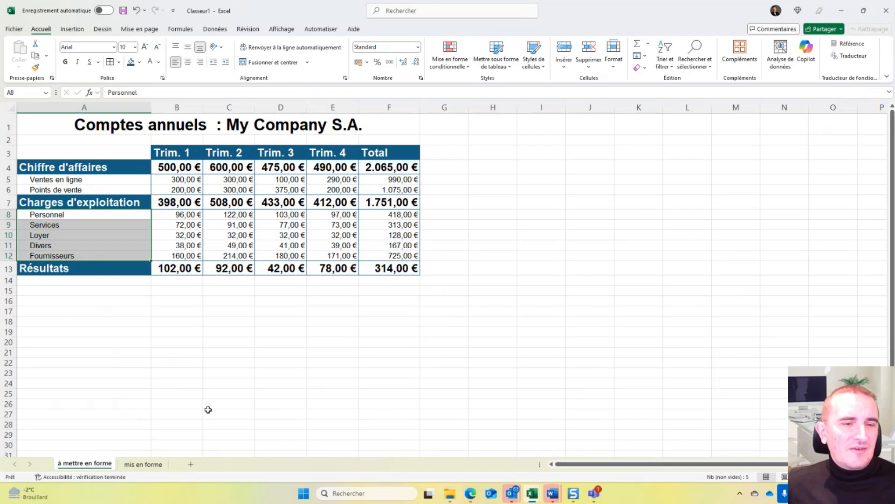
left_click(149, 464)
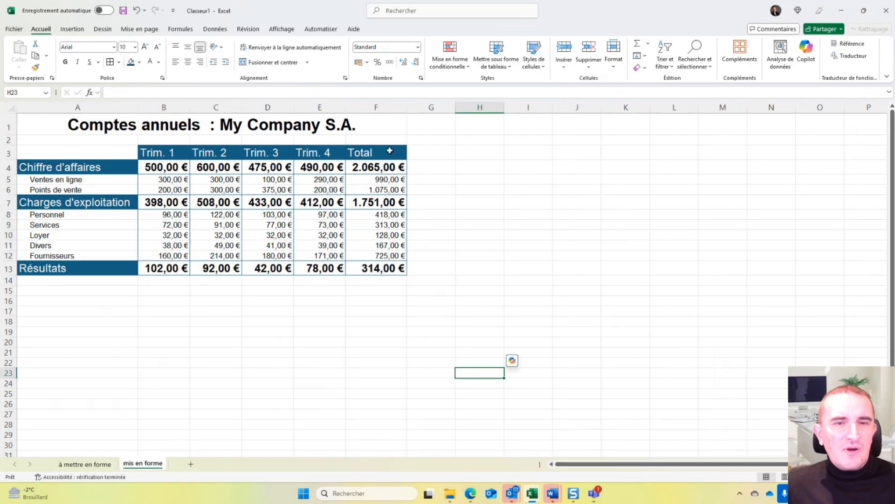
left_click(83, 464)
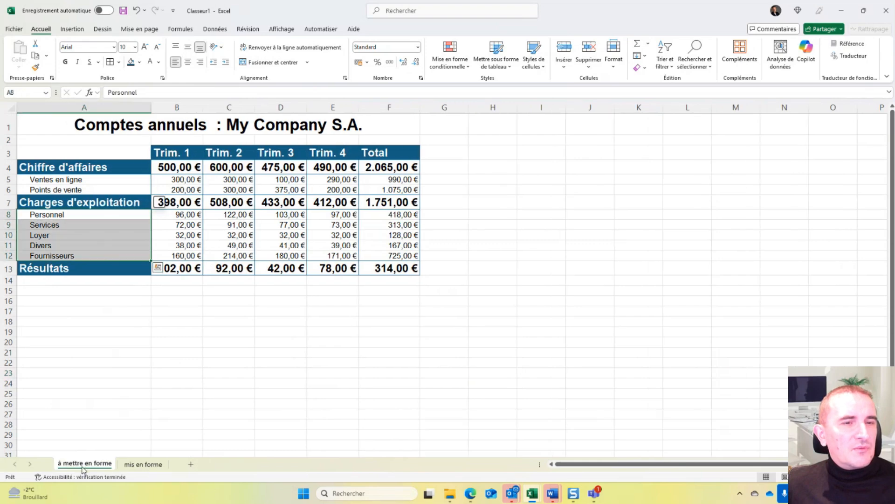